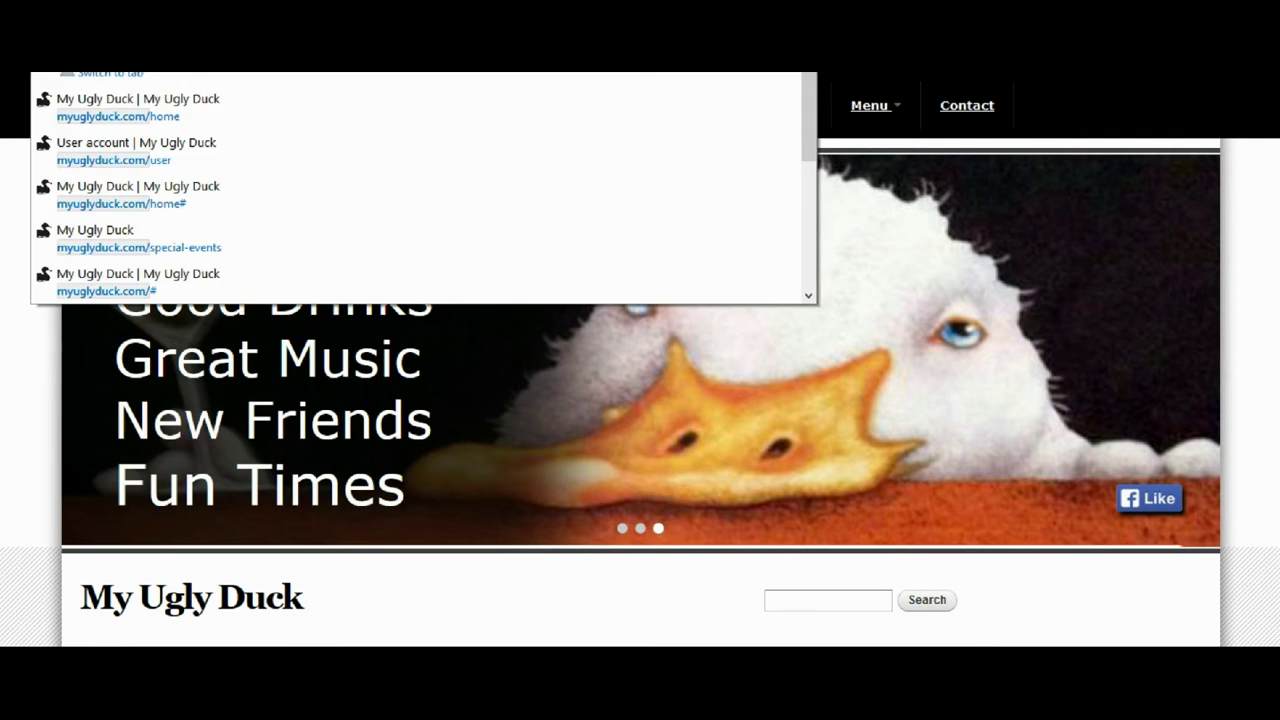
- Open the myuglyduck.com/user page and log in with the saved username and account password
scroll(424, 150, "down", 3)
key("Return")
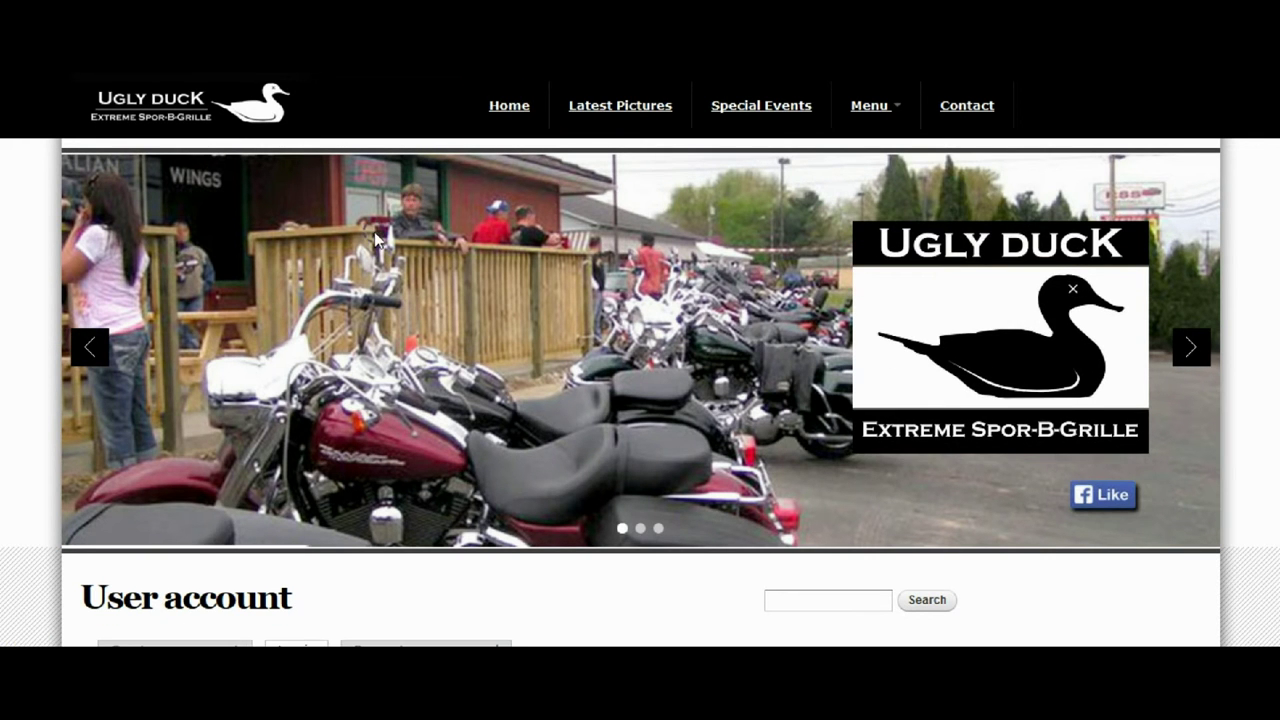
scroll(377, 238, "down", 5)
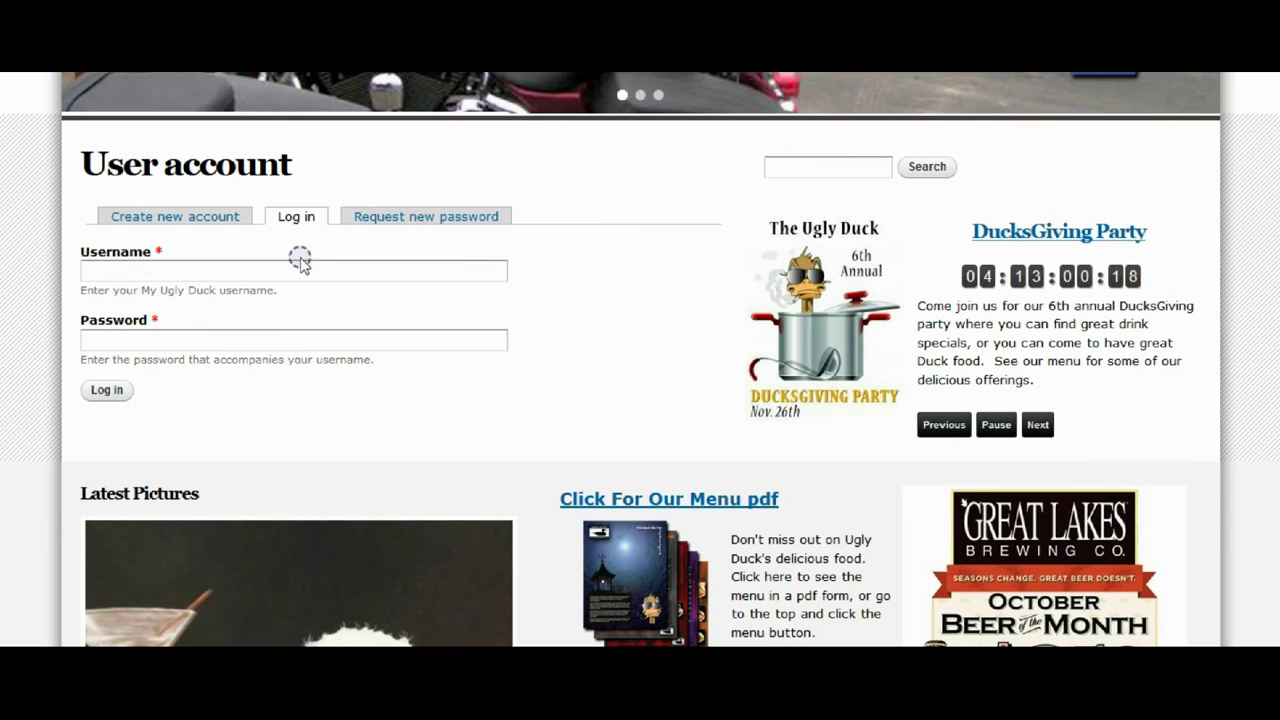
left_click(293, 271)
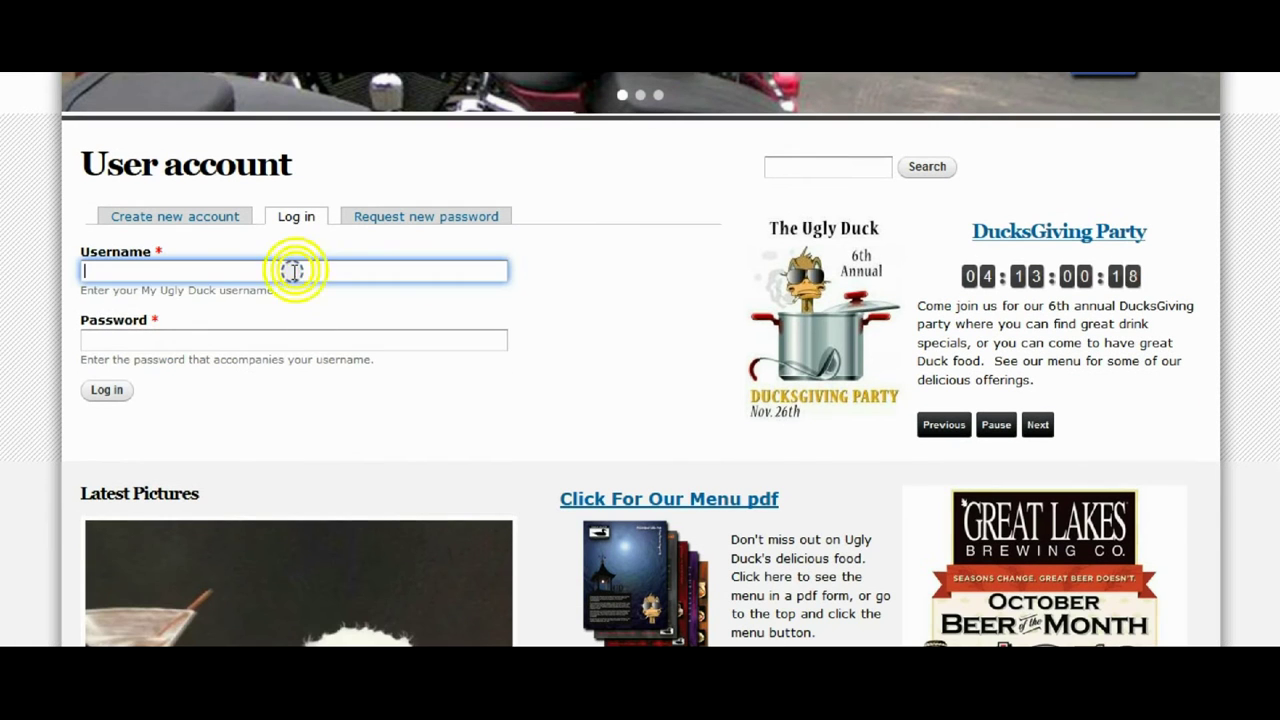
left_click(255, 322)
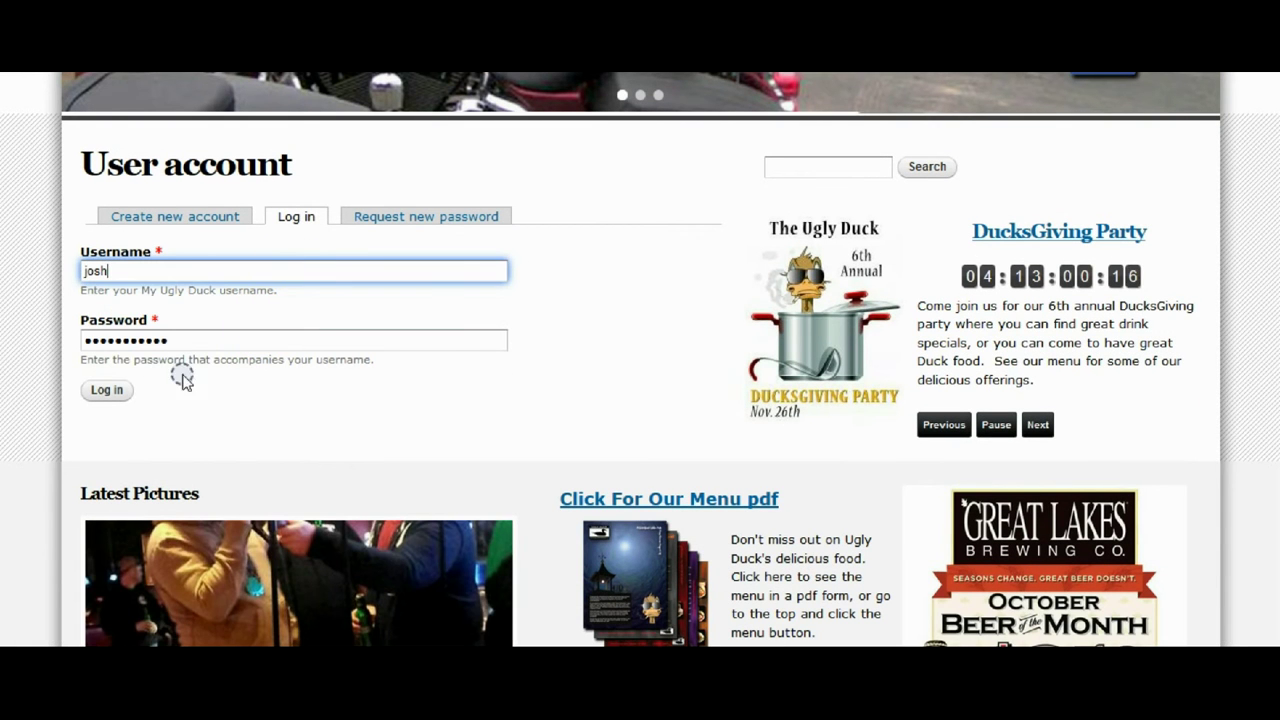
left_click(100, 390)
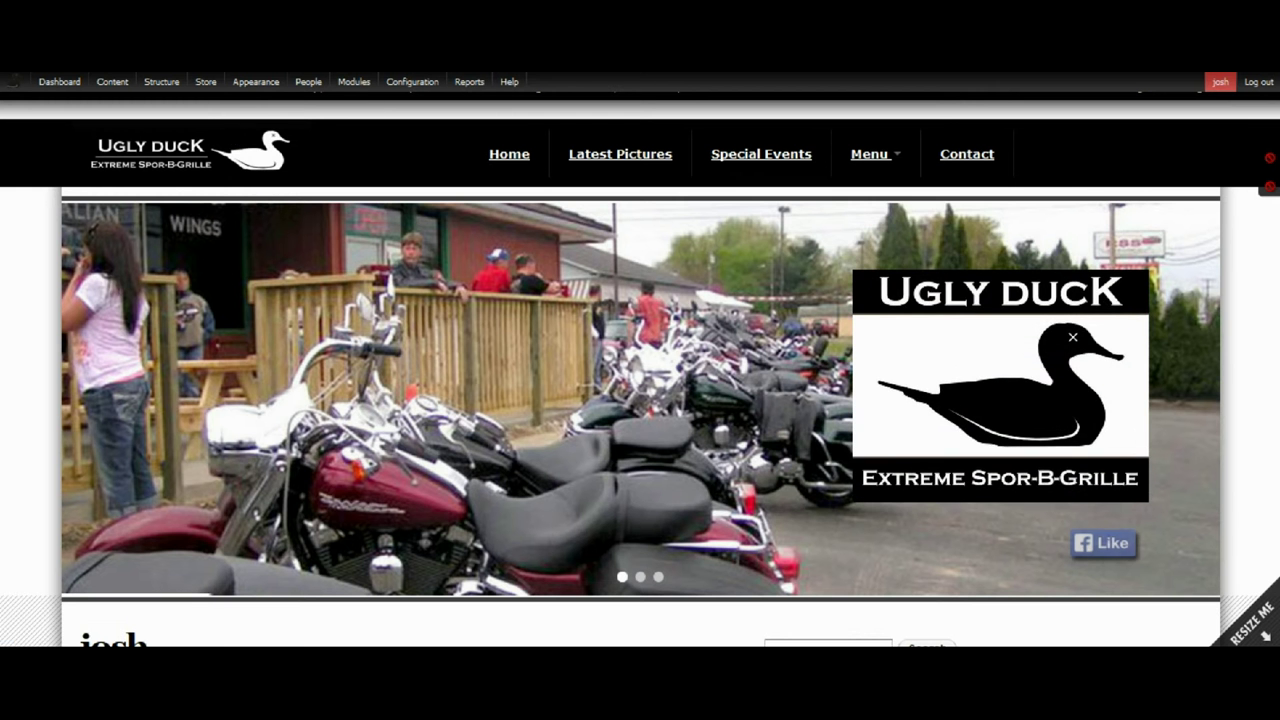
- Open Facebook in a new browser tab and log in with the saved credentials
key("ctrl+t")
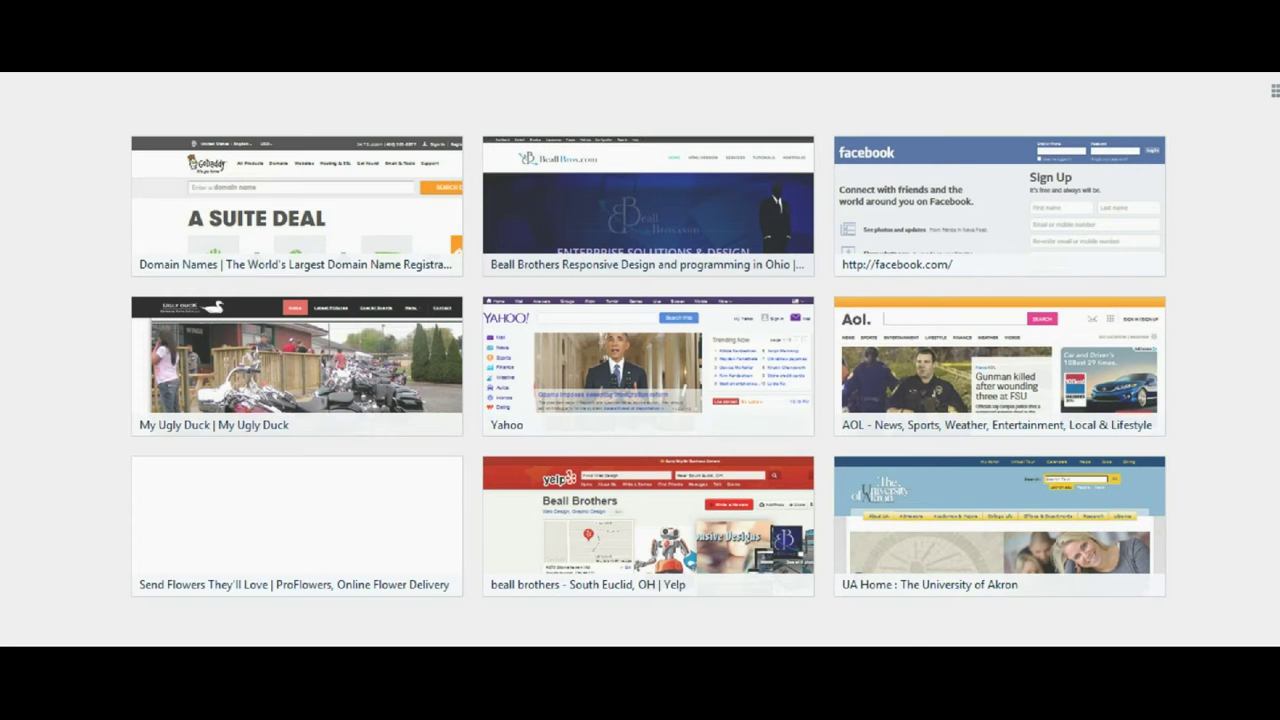
left_click(999, 205)
left_click(1066, 112)
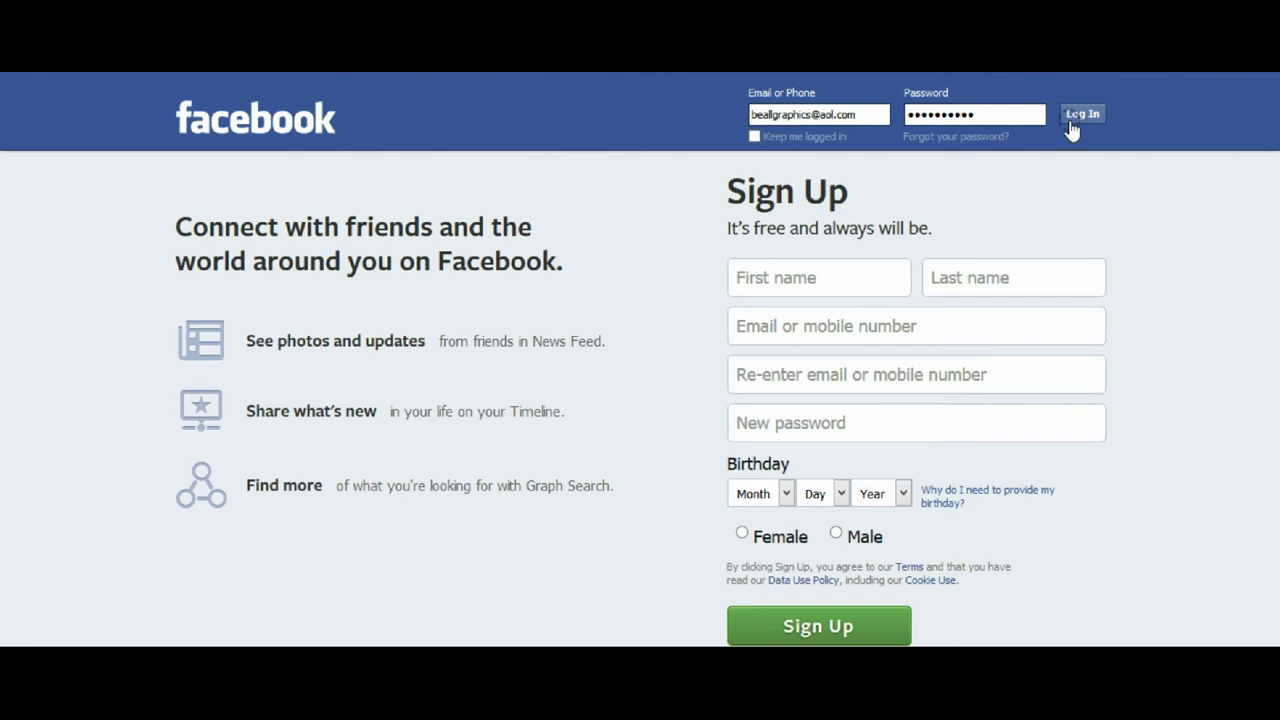
left_click(1070, 124)
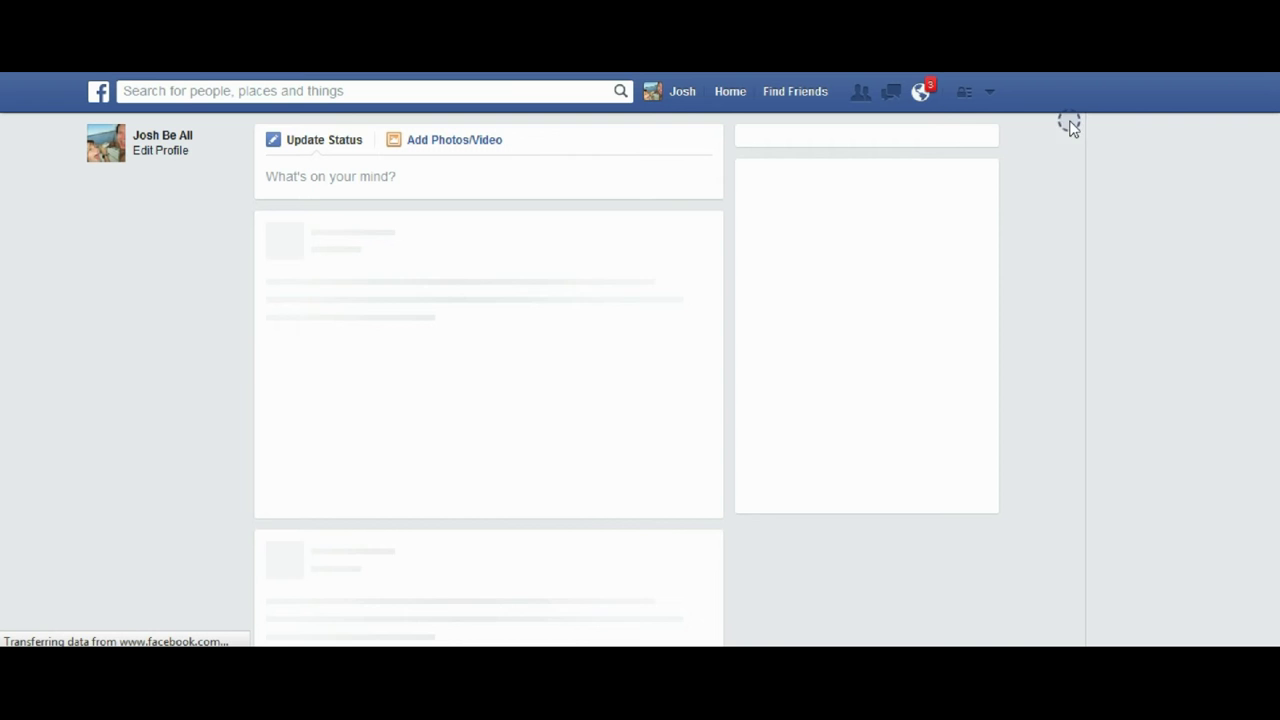
- Search Facebook for "ugly" and open the Ugly Duck pub page
left_click(556, 94)
type("u")
key("BackSpace")
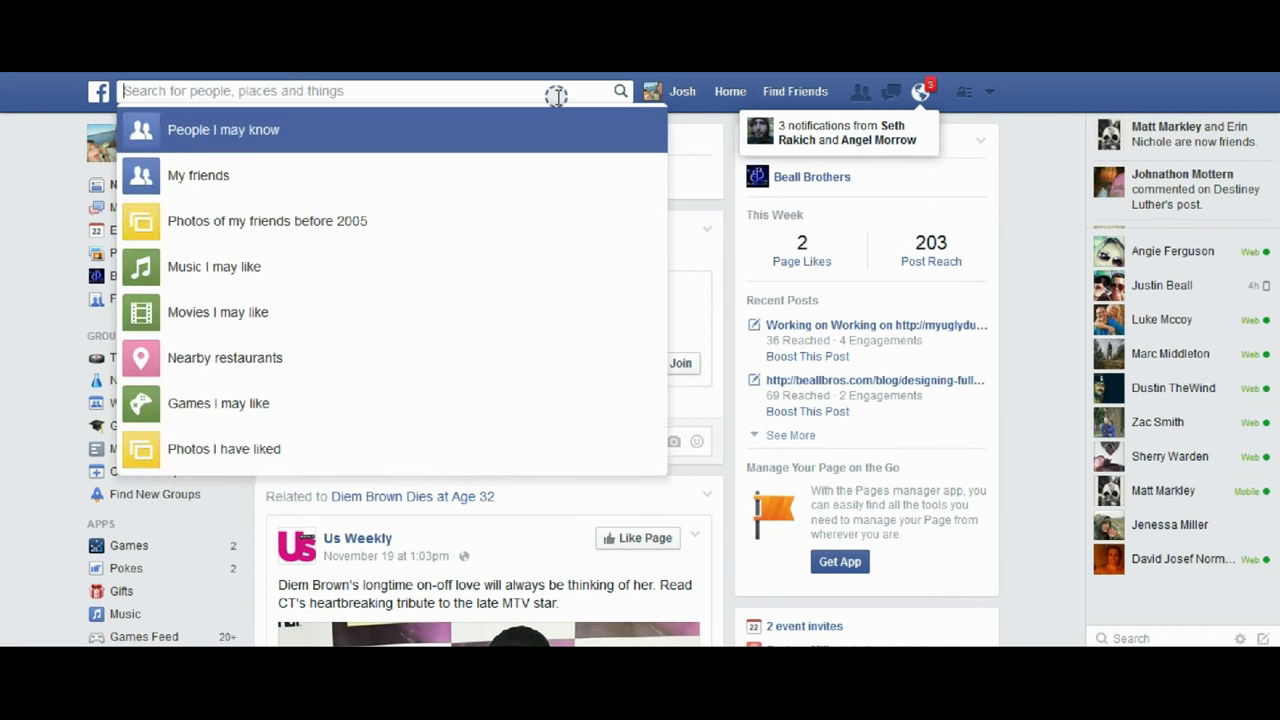
type("ugly")
key("Escape")
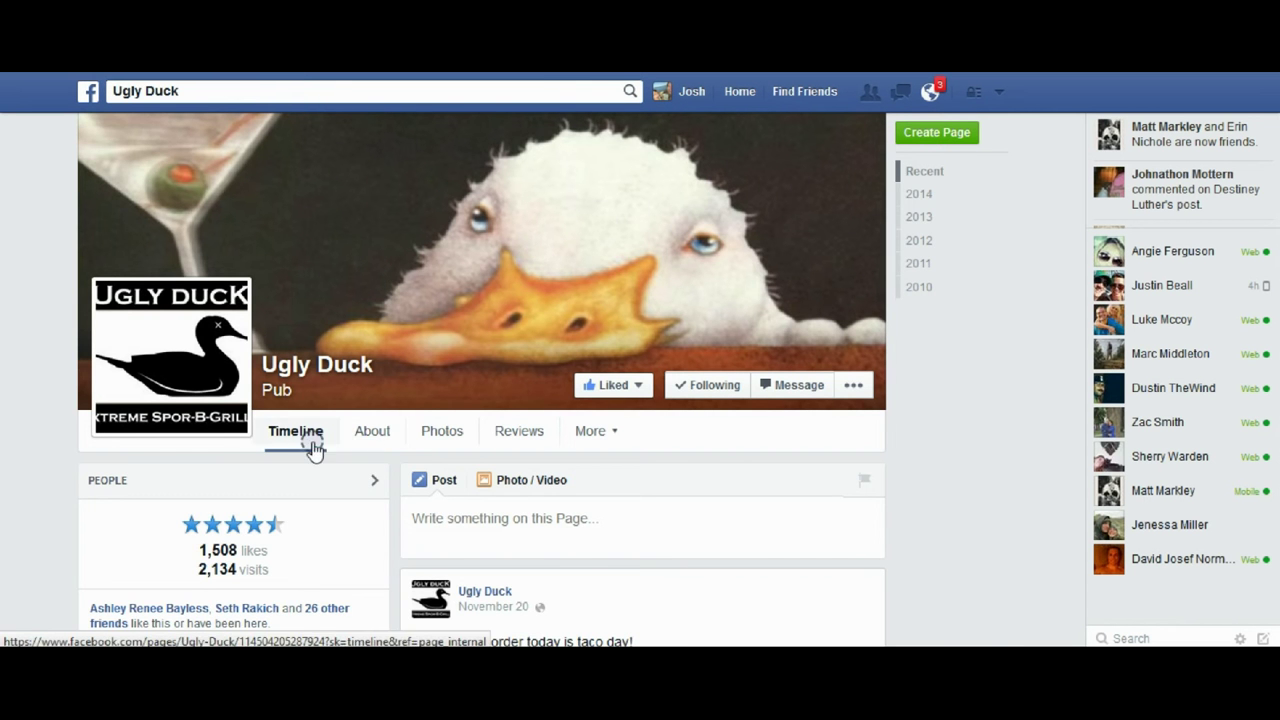
- Browse the Ugly Duck page's photos and open the picture of the man in a cap making a peace sign
left_click(427, 438)
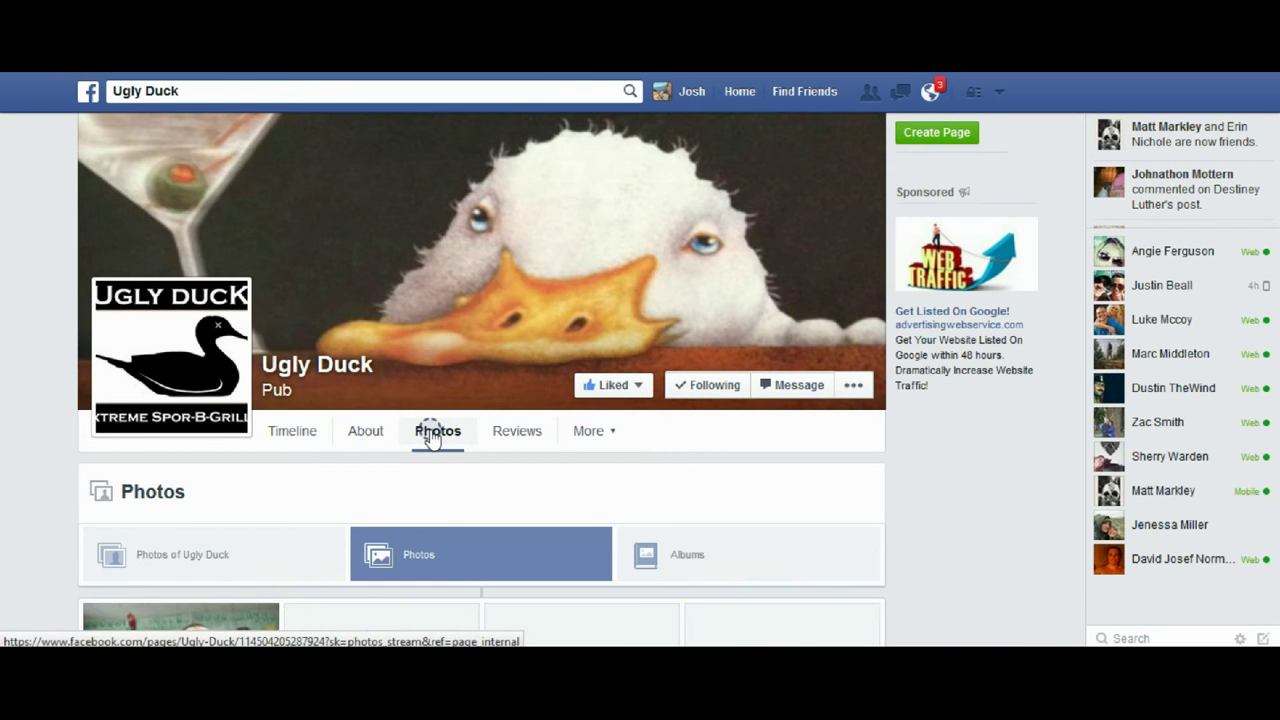
scroll(440, 503, "down", 6)
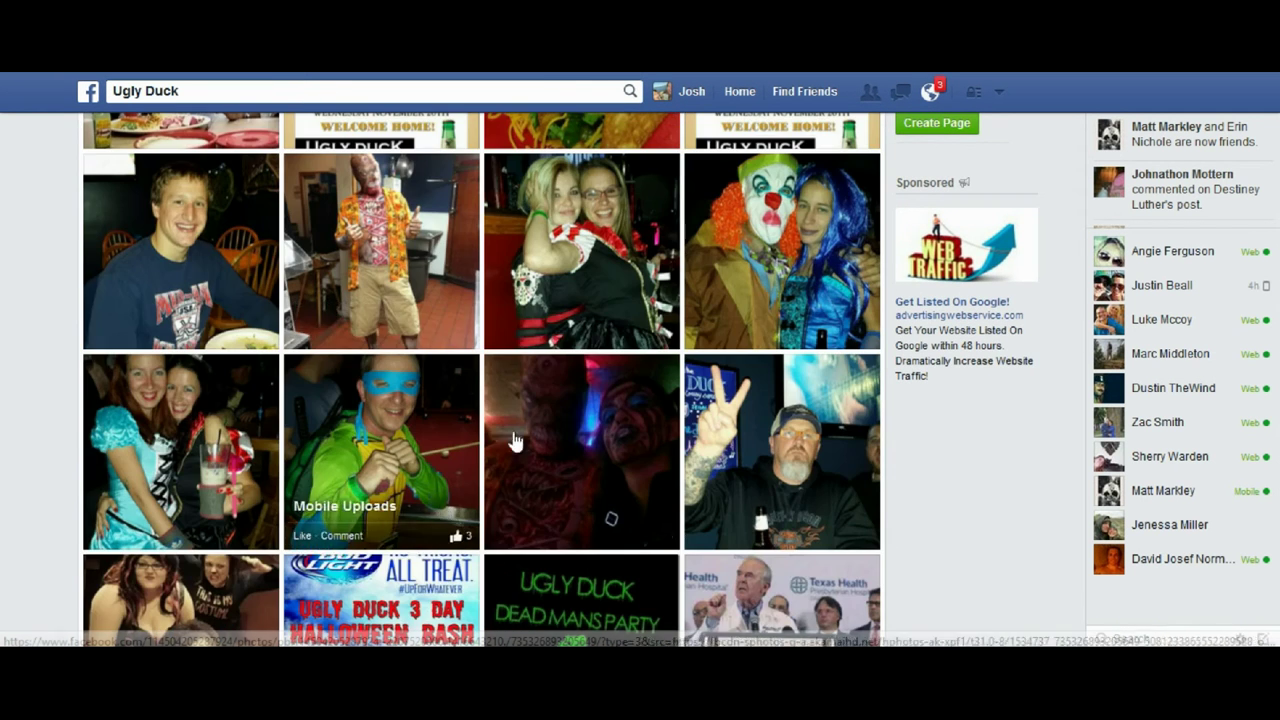
scroll(610, 260, "down", 1)
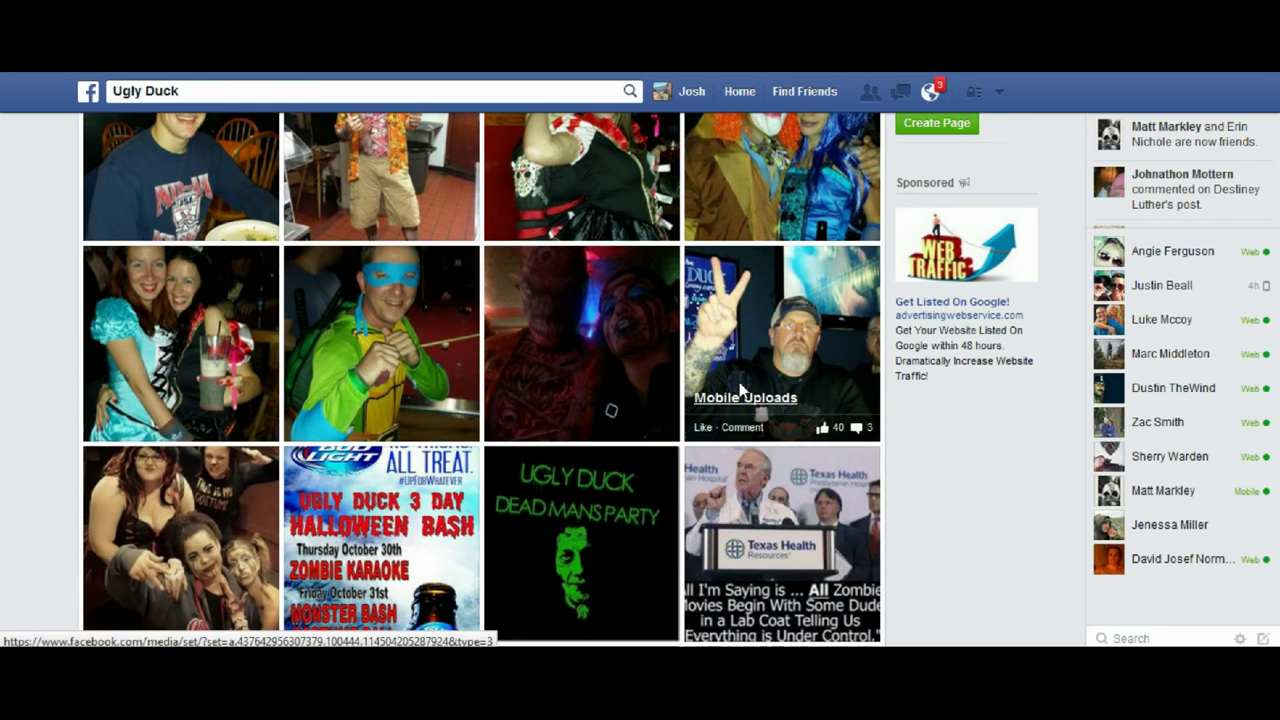
left_click(776, 336)
- Start saving the opened photo as an image, naming the file with the man's name plus "_ugly_duck-employee-bar-grill-wooster-ohio"
right_click(495, 316)
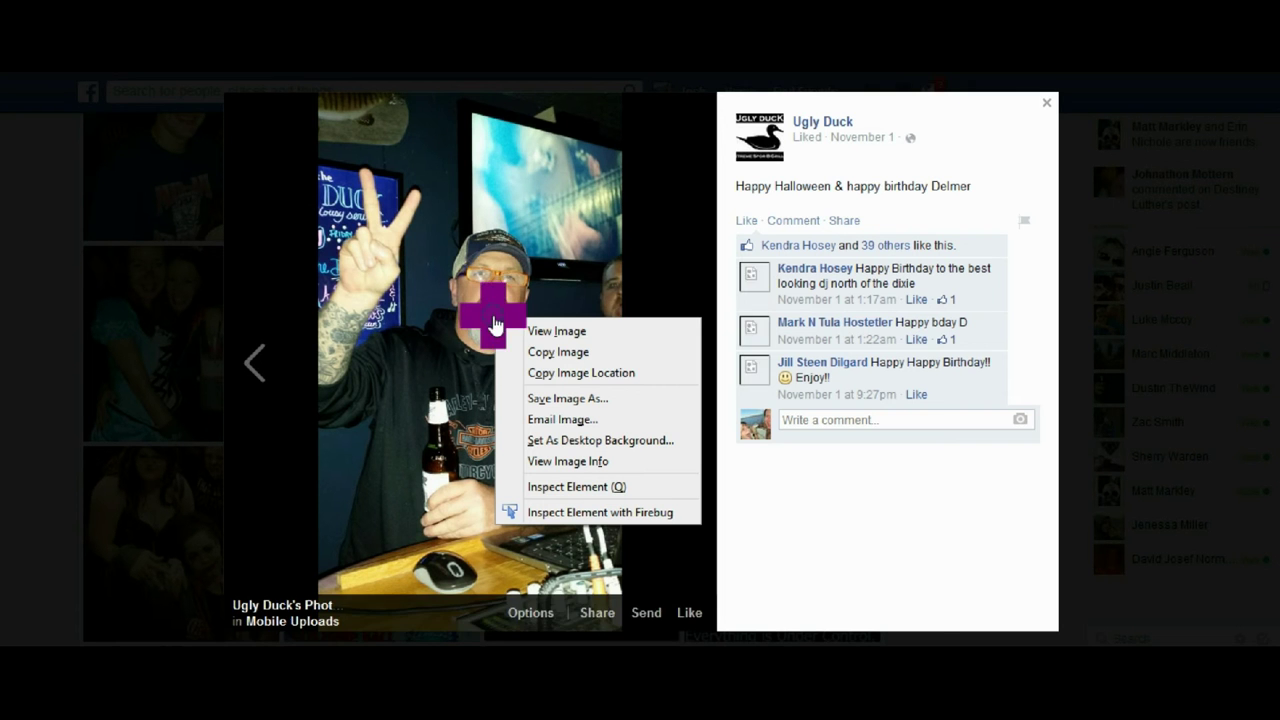
left_click(550, 400)
left_click(308, 198)
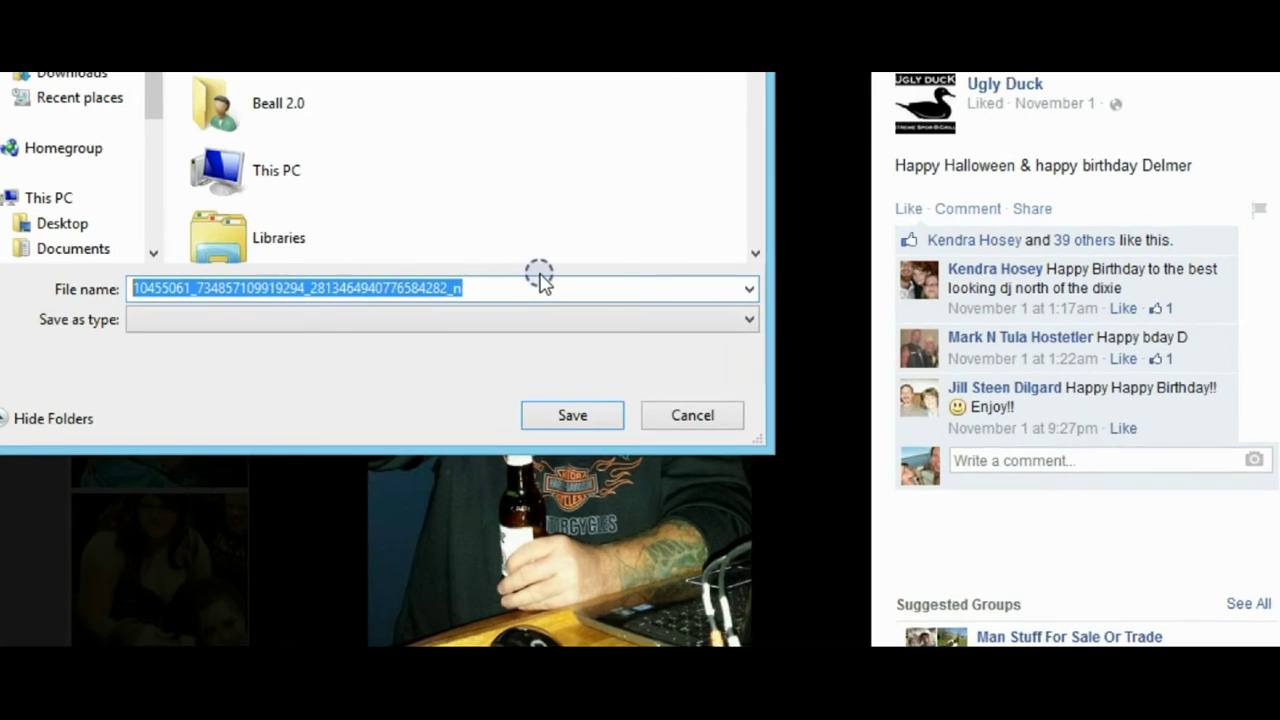
type("dom")
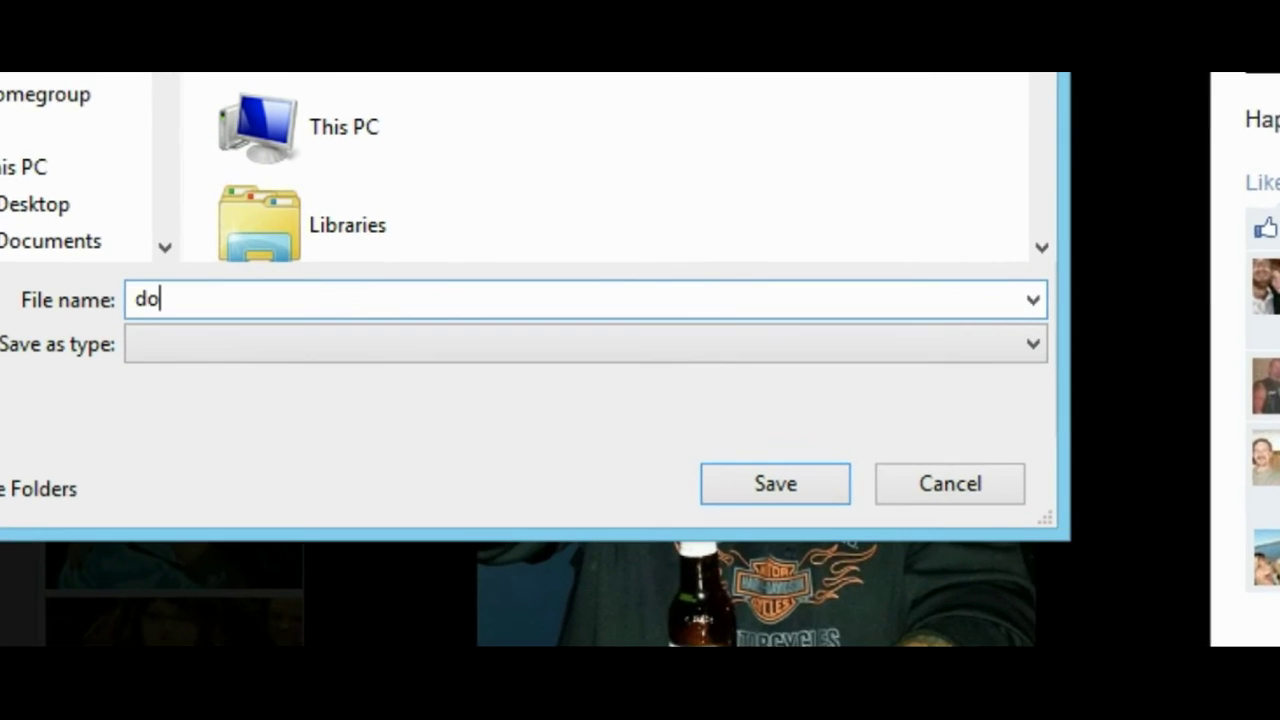
type("er_u")
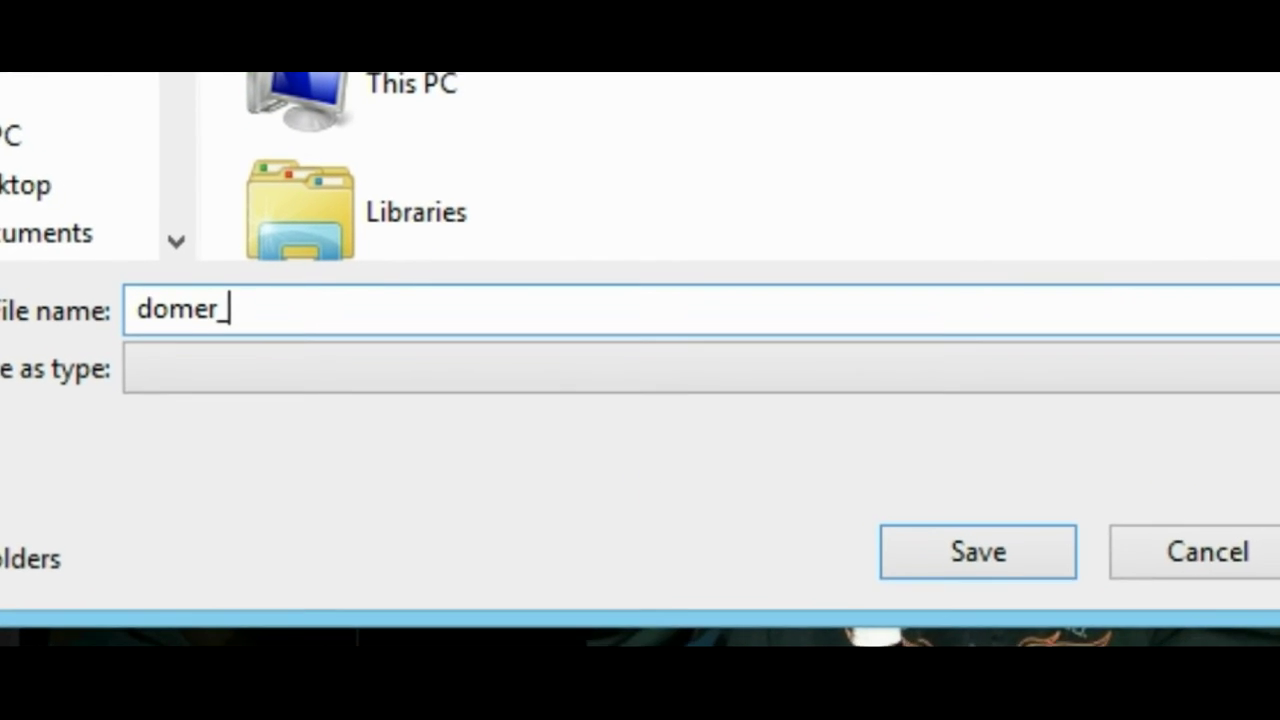
type("gly_duck-employee-bar-grill-woost")
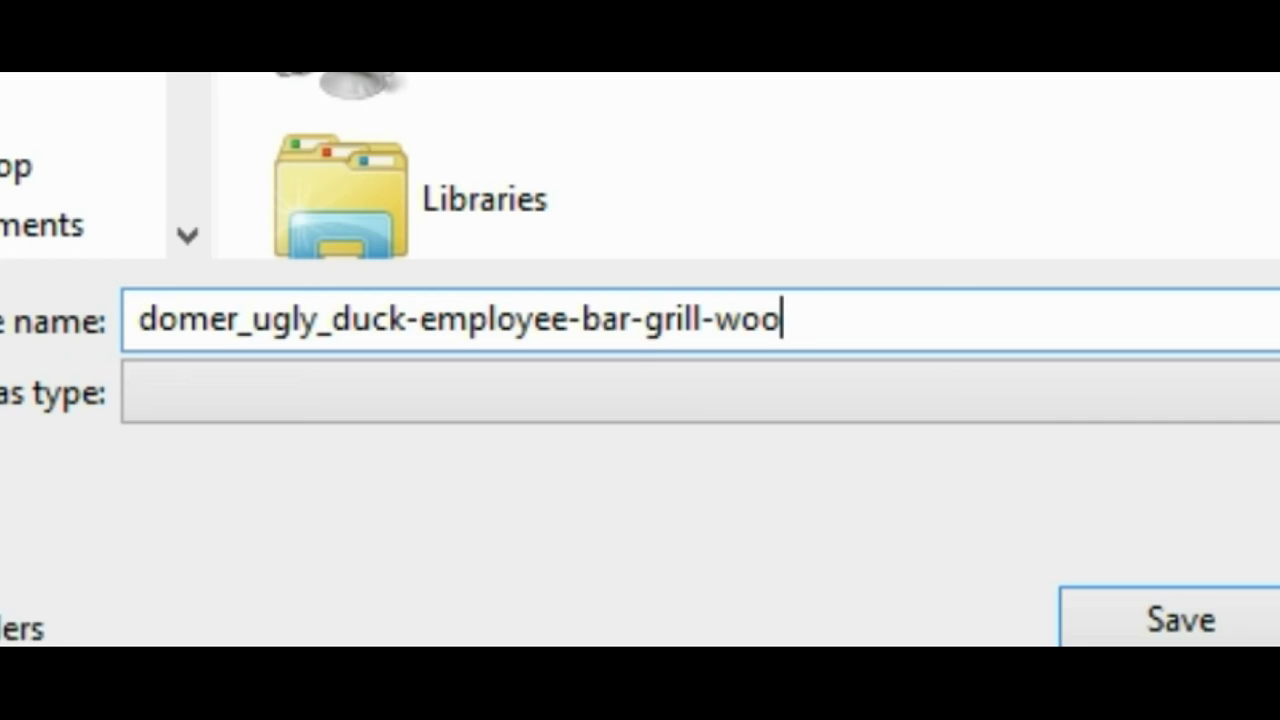
type("er-")
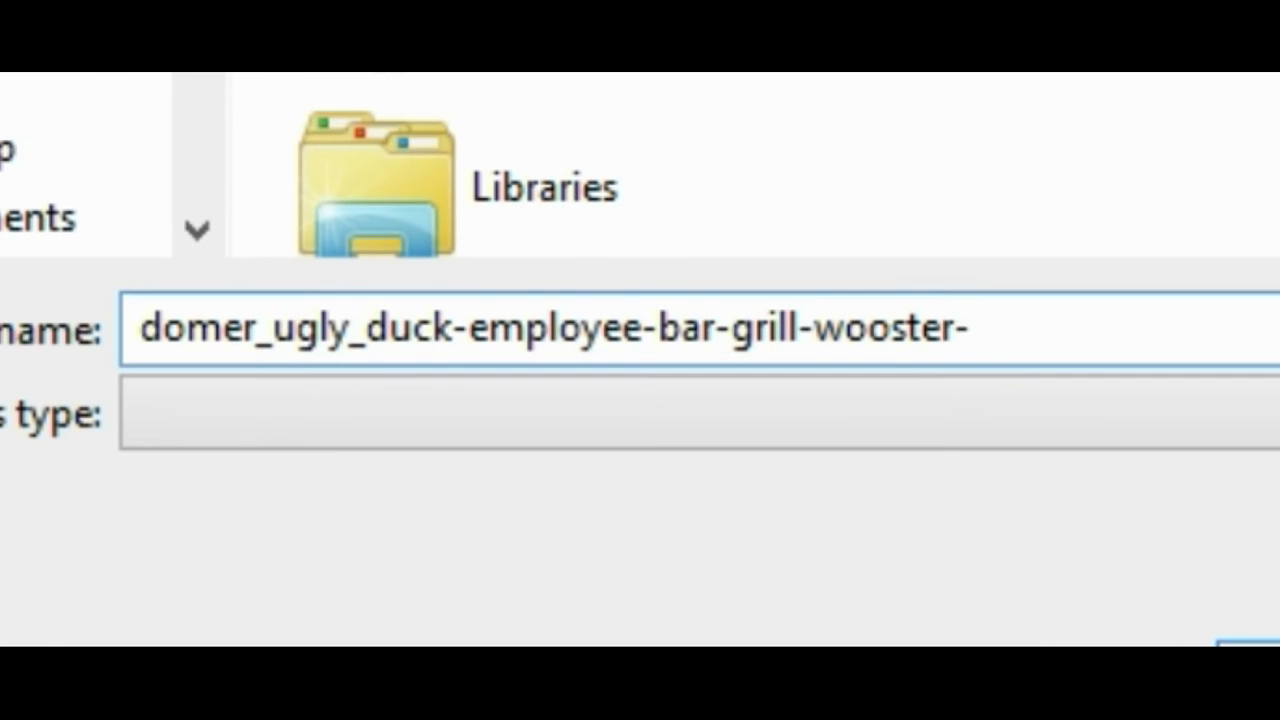
type("ohio")
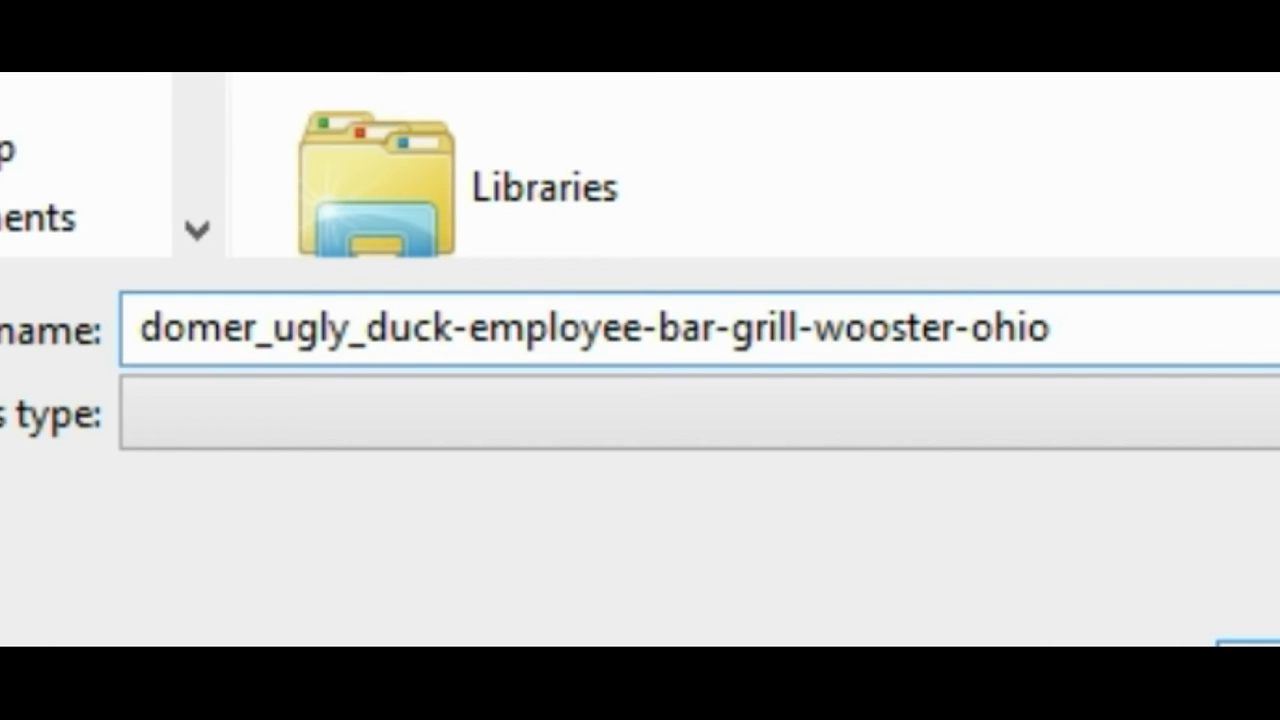
- Check the underscores and hyphens separating the words in the file name and save the photo
left_click(1072, 330)
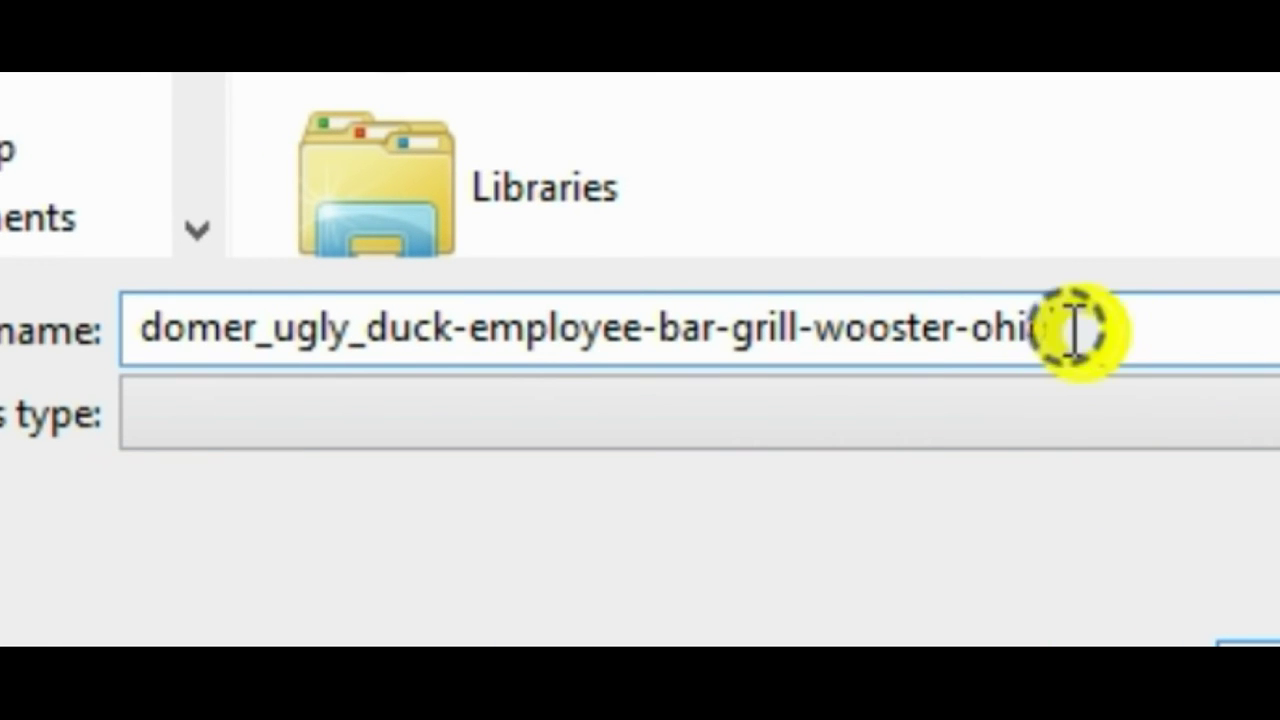
left_click_drag(1072, 330, 490, 300)
left_click(355, 330)
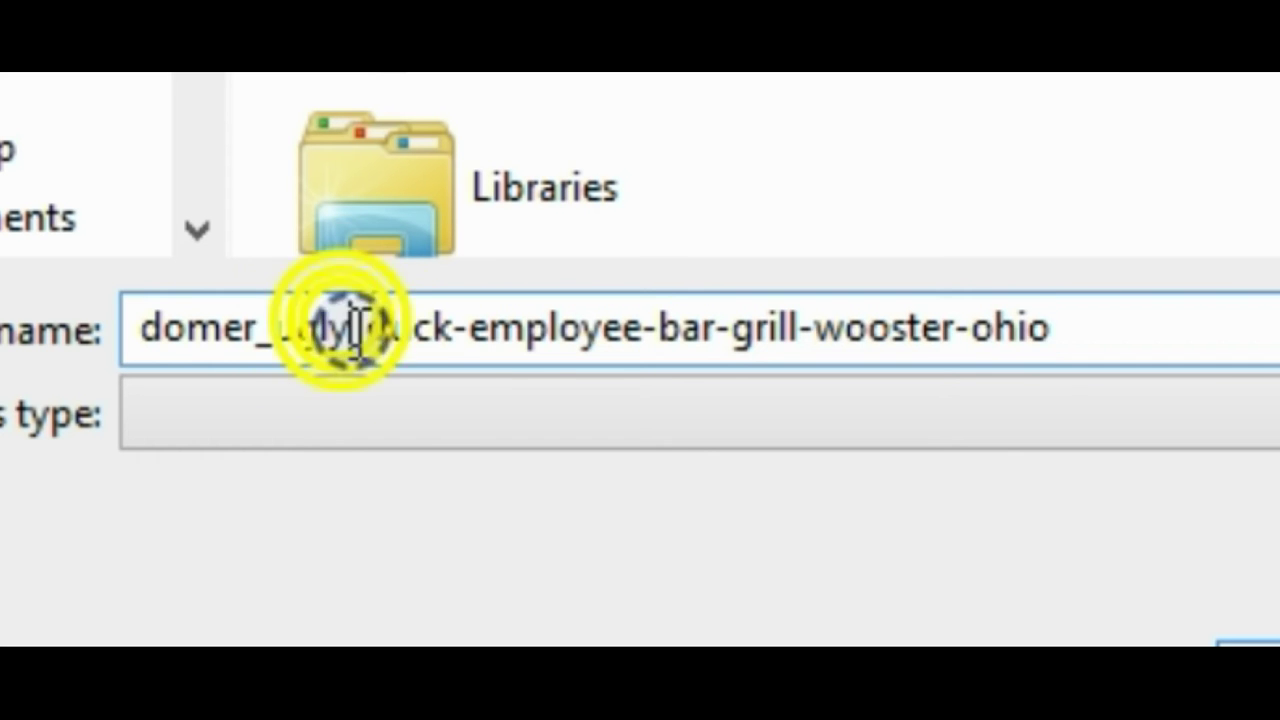
left_click_drag(350, 330, 363, 329)
type("_")
left_click_drag(452, 330, 468, 330)
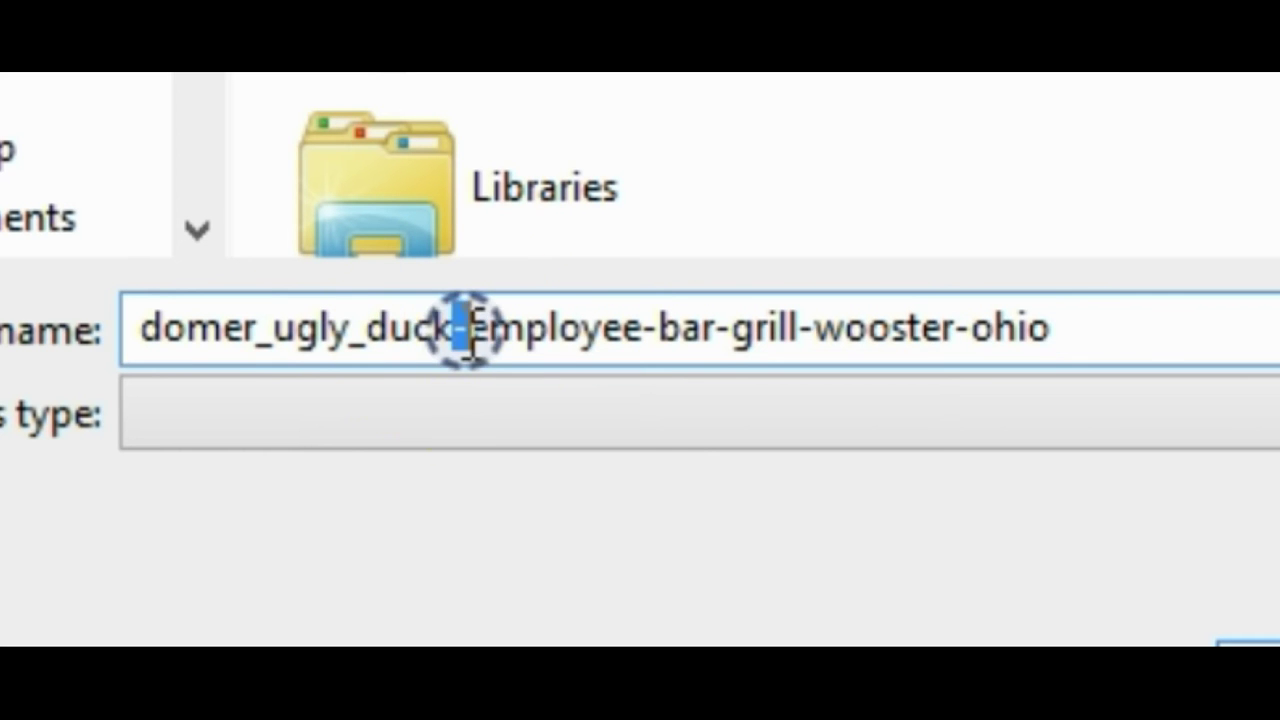
left_click_drag(1100, 310, 40, 250)
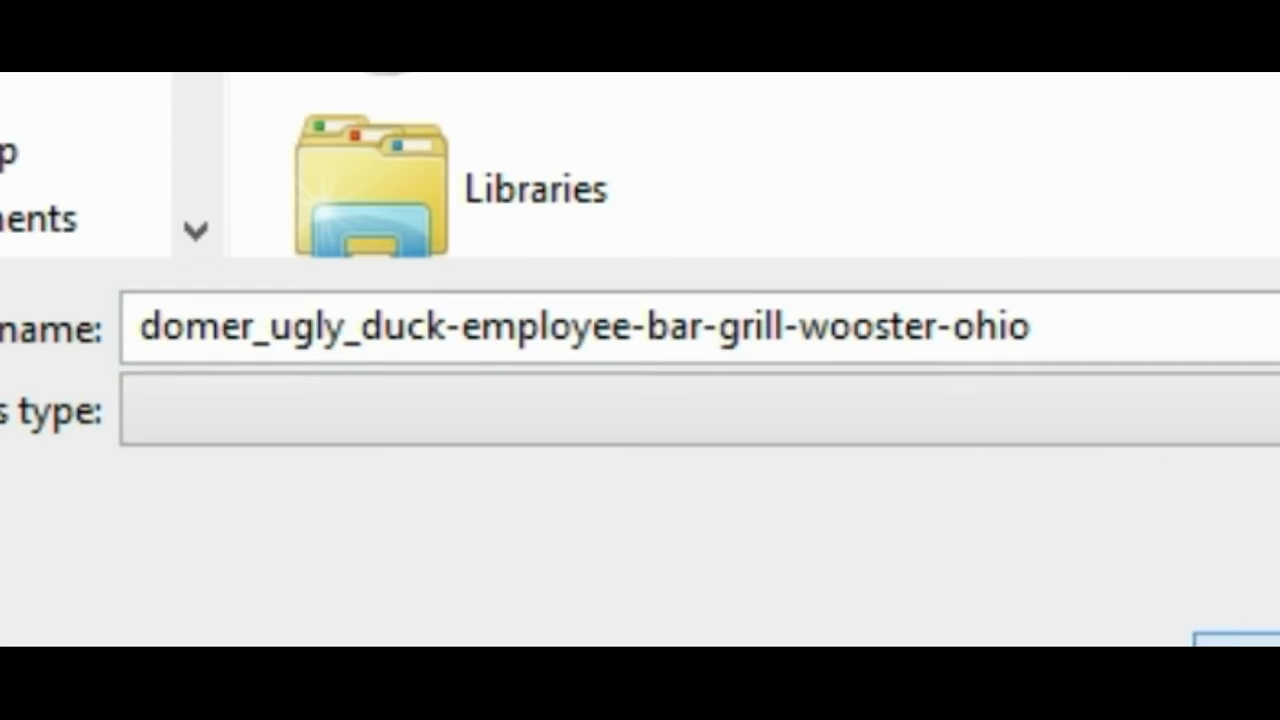
left_click(980, 543)
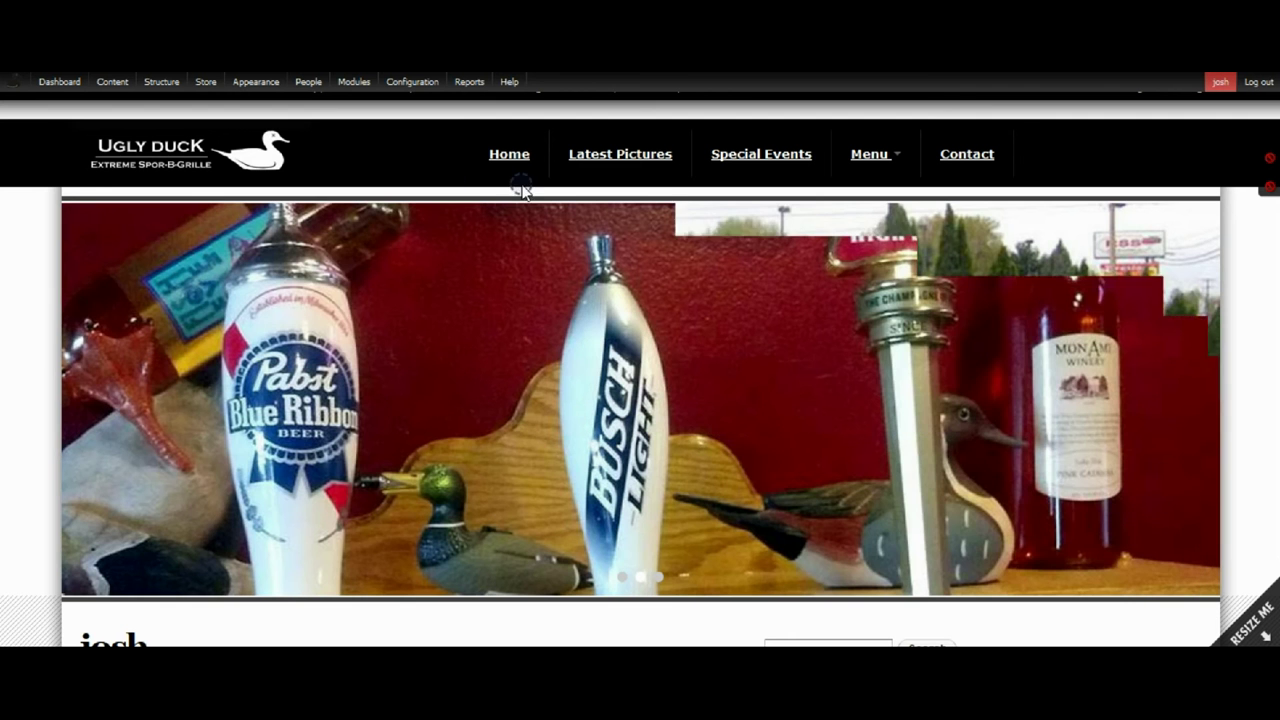
- Start a new Latest Pictures content entry on the Ugly Duck website
mouse_move(111, 84)
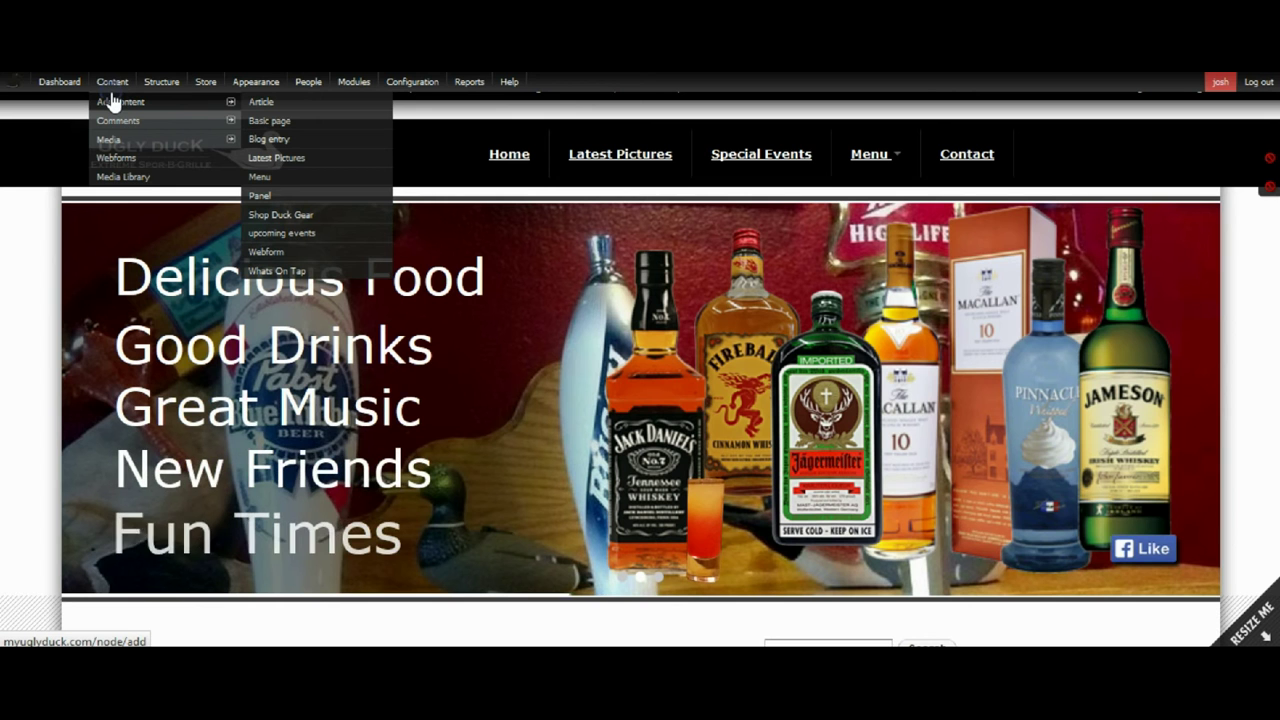
left_click(200, 100)
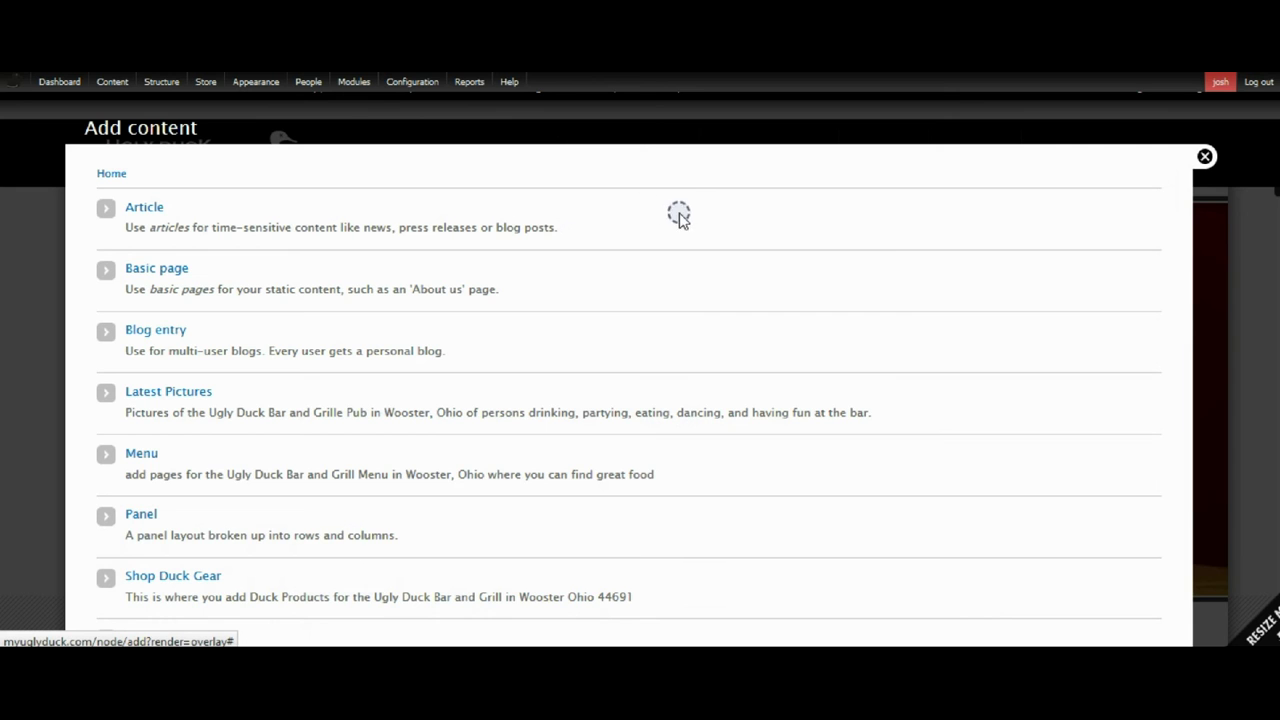
scroll(198, 450, "down", 3)
scroll(160, 337, "up", 2)
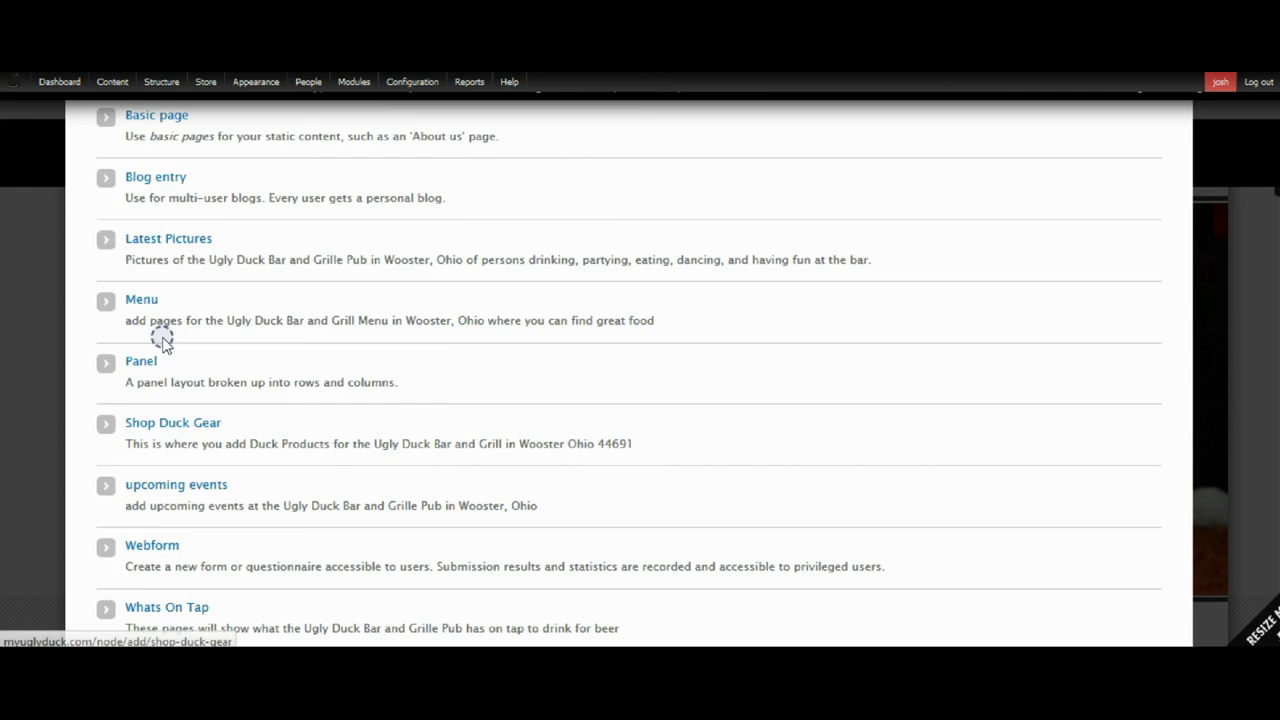
left_click(200, 284)
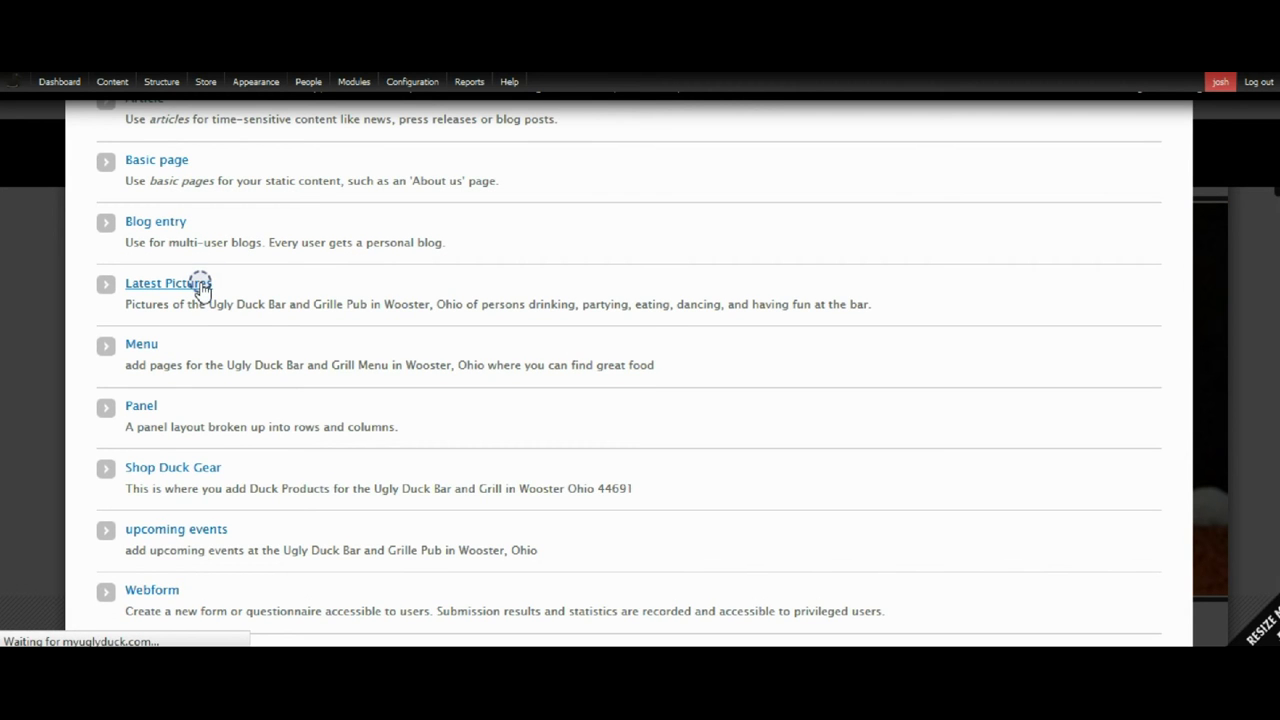
- Enter the title as the man's name plus "at the ugly duck bar in wooster ohio", and the body "Sitting at the ugly duck in wooster ohio"
left_click(207, 231)
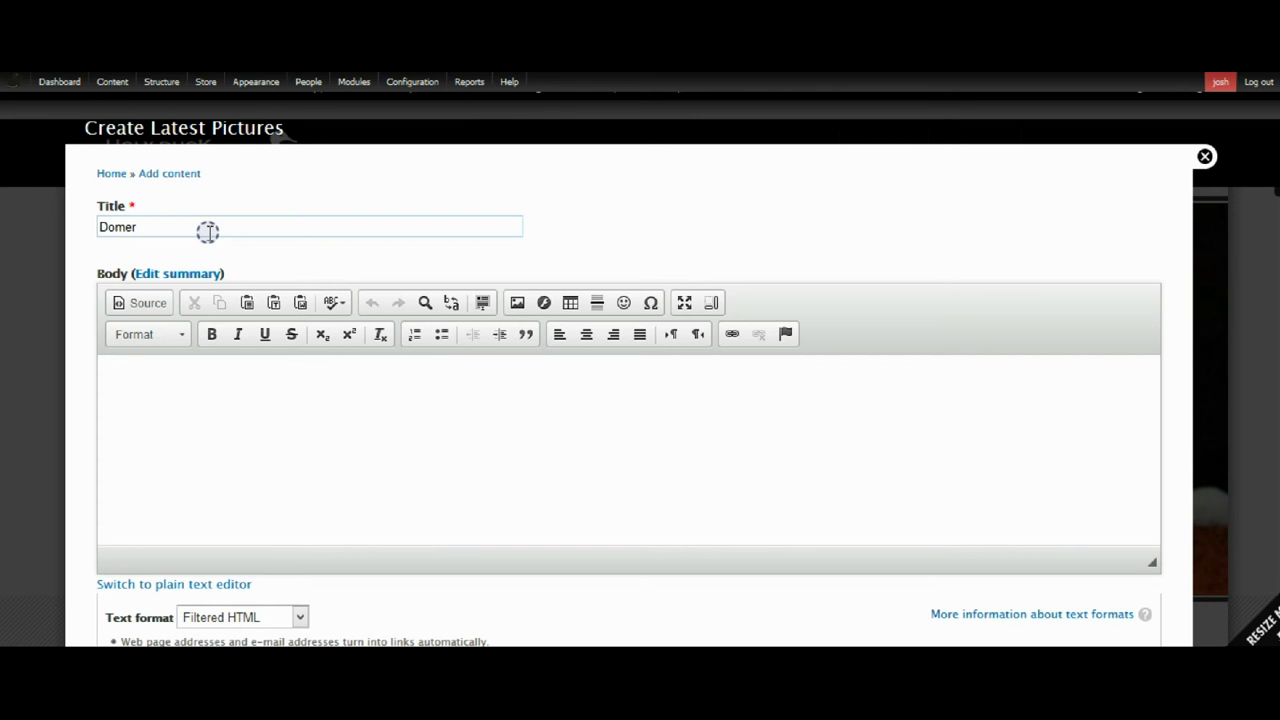
type("Domer at the ugly duck bar in wooster ohio")
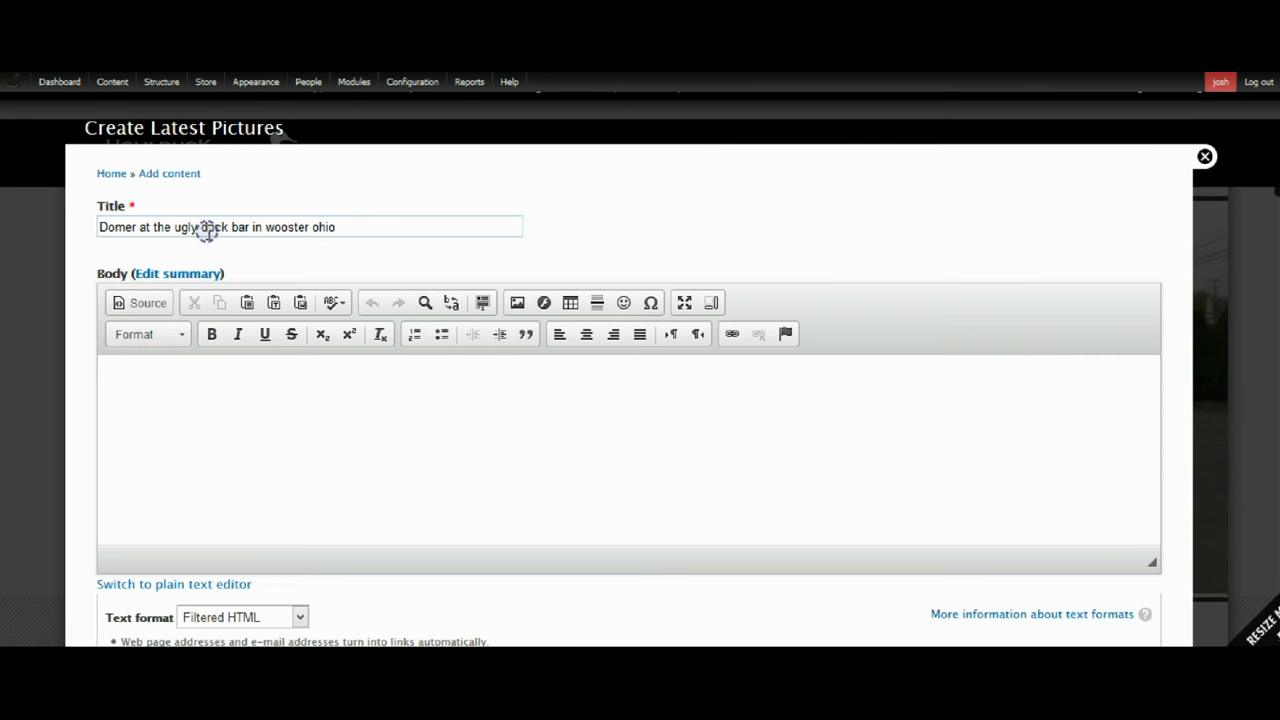
scroll(220, 245, "down", 3)
left_click(261, 185)
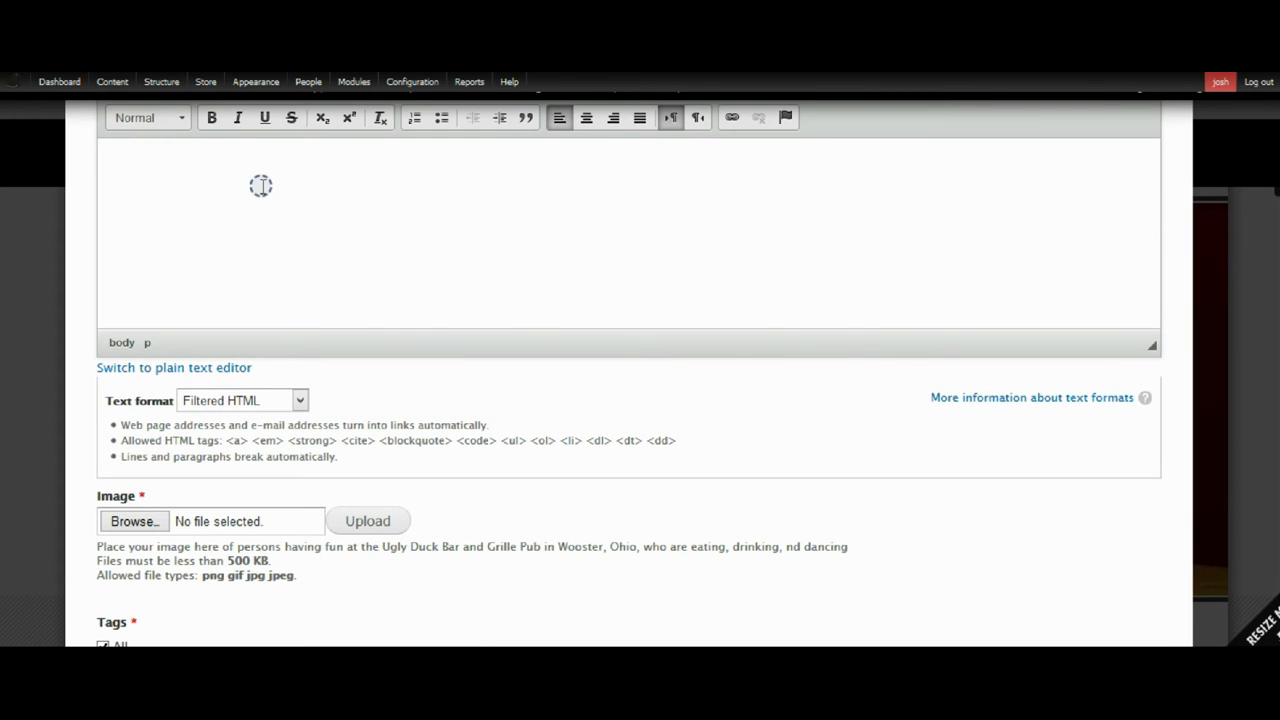
type("Sitting at the ugly duck in wooster ohio")
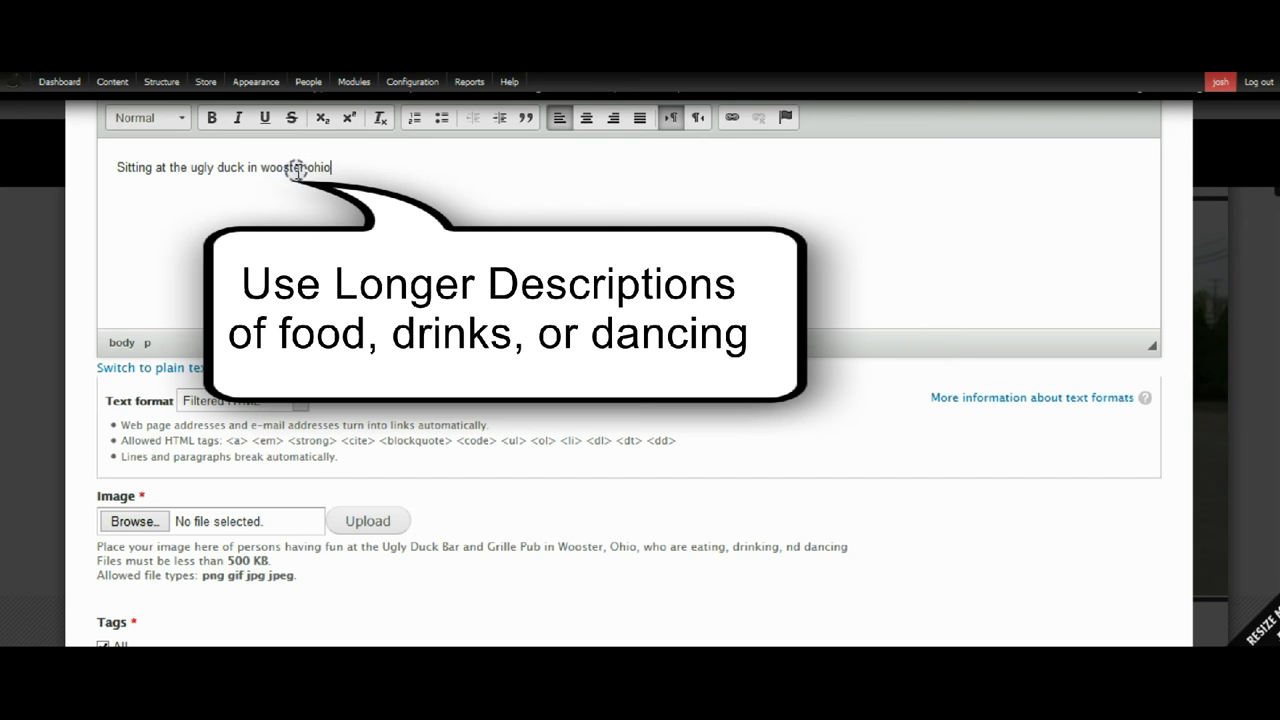
left_click_drag(330, 168, 155, 168)
left_click(192, 196)
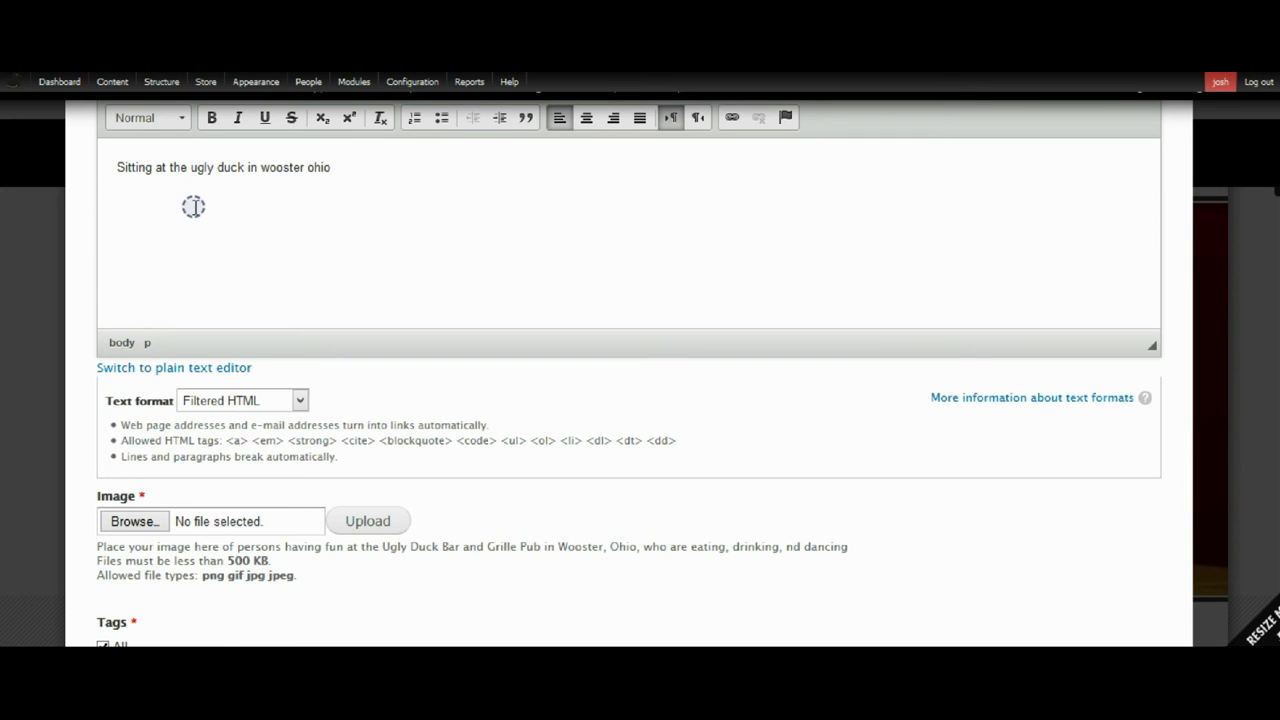
scroll(193, 206, "down", 5)
scroll(234, 297, "up", 4)
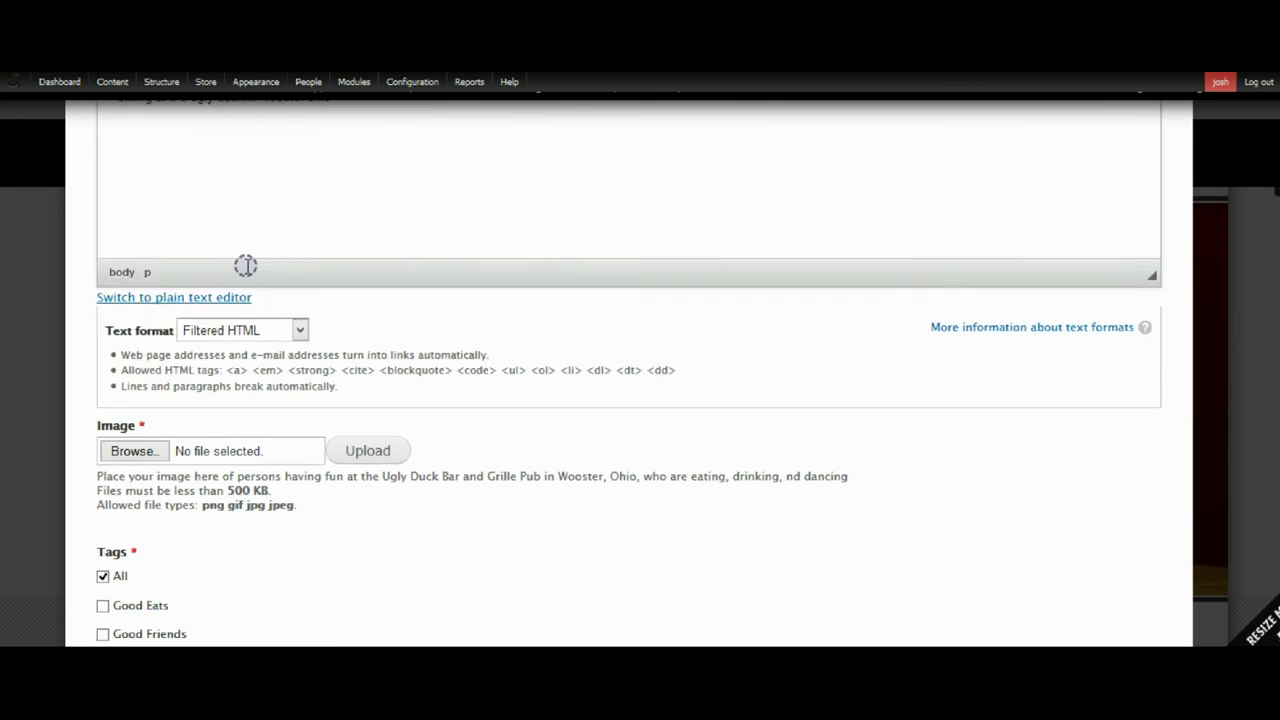
- Upload the saved photo ending in "_ugly_duck-employee-bar-grill-wooster-ohio.jpg" as the entry's image and add the Good Friends tag
scroll(245, 265, "up", 1)
double_click(316, 167)
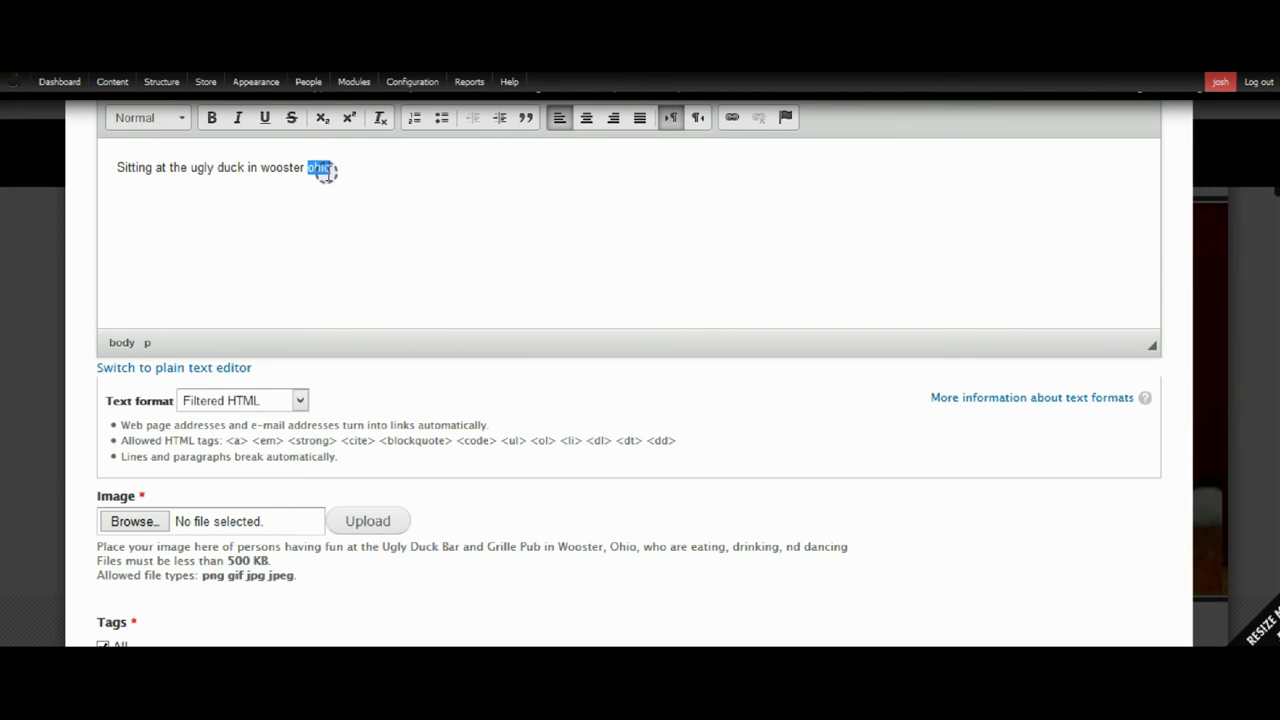
scroll(281, 231, "down", 3)
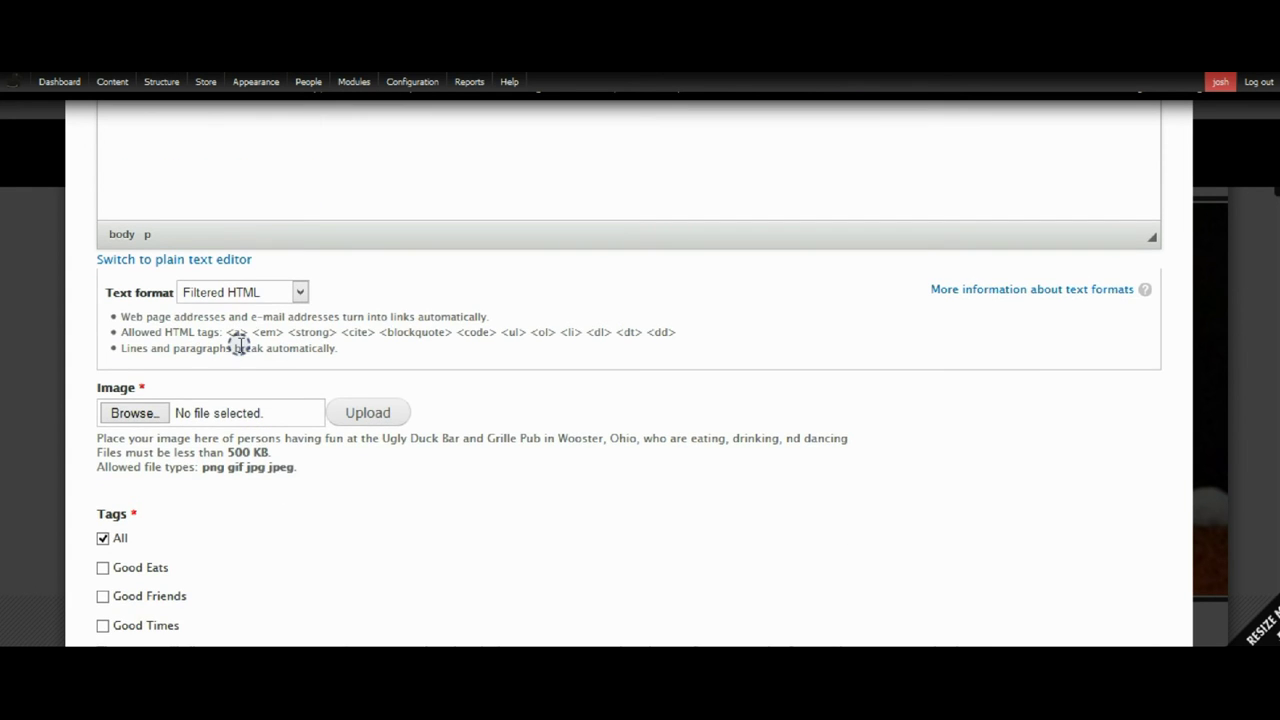
left_click(132, 306)
double_click(257, 200)
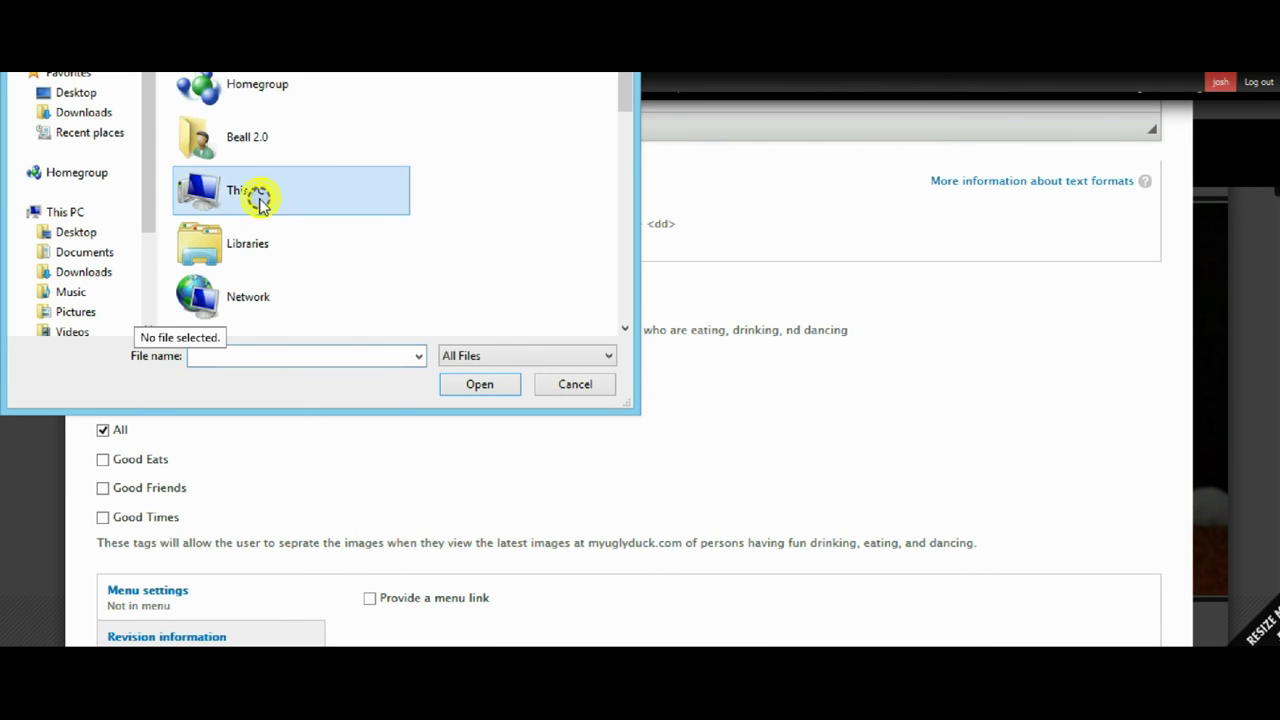
scroll(217, 208, "down", 4)
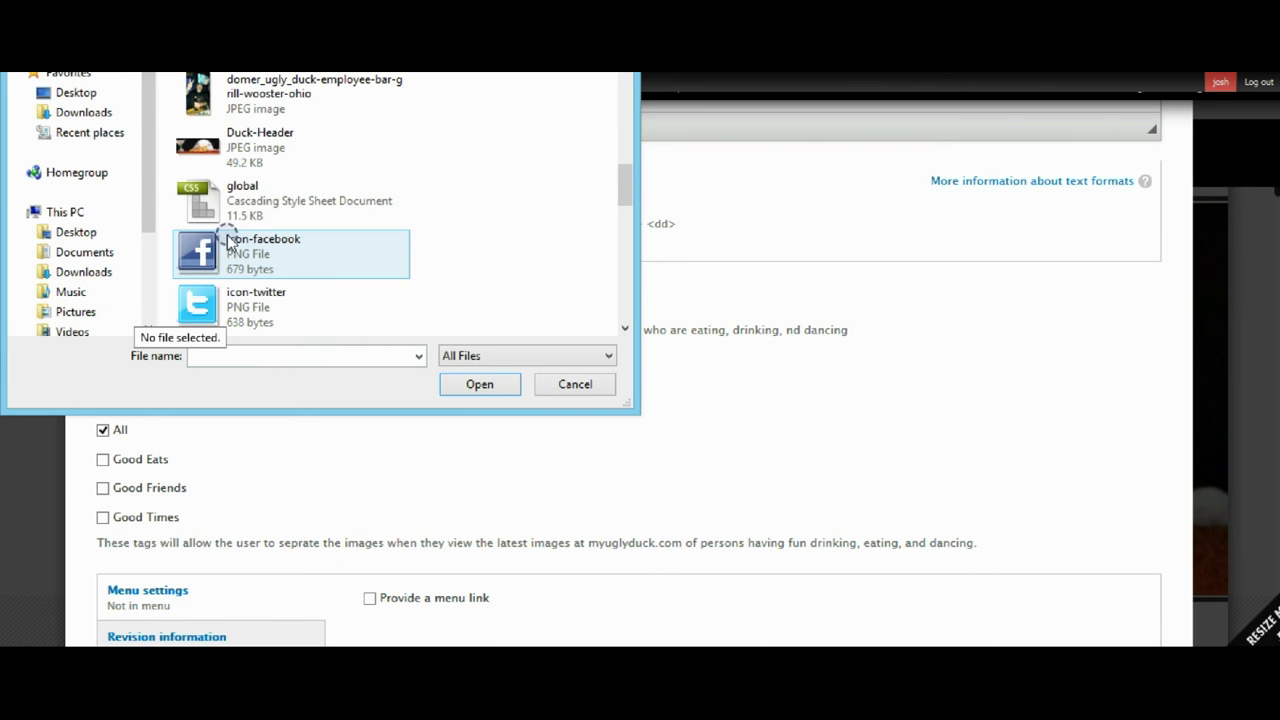
double_click(210, 110)
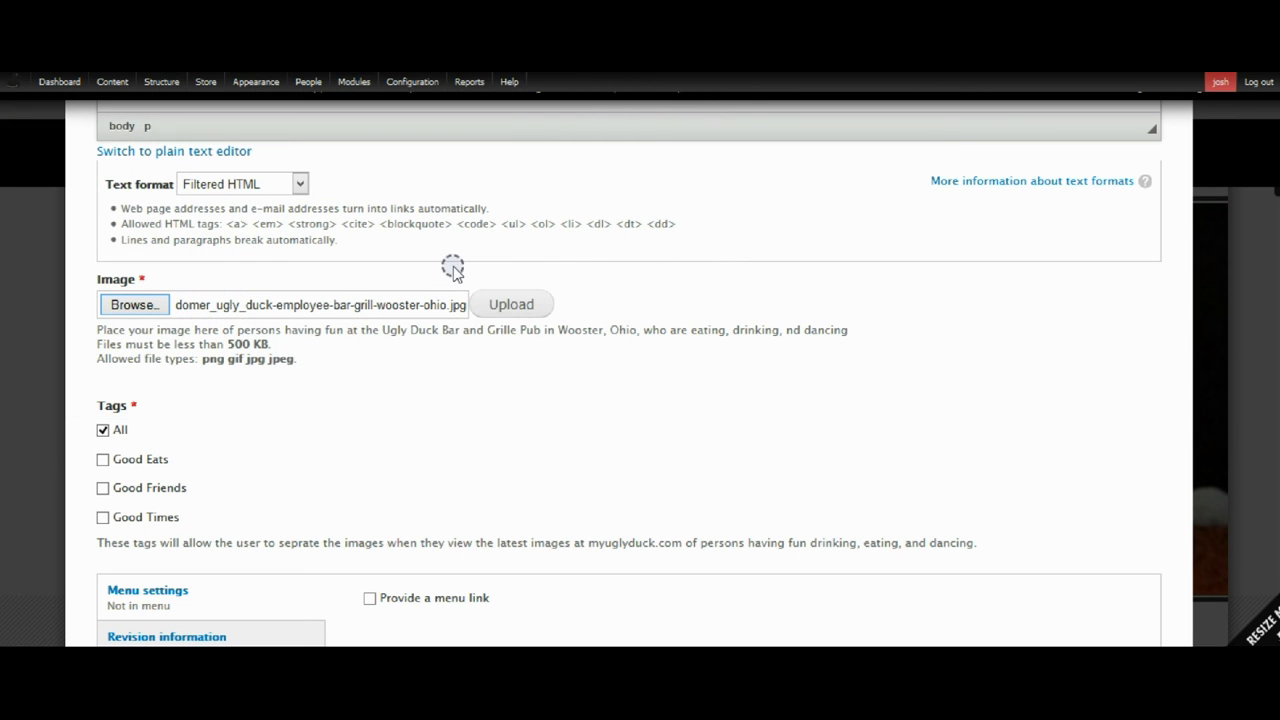
left_click(505, 305)
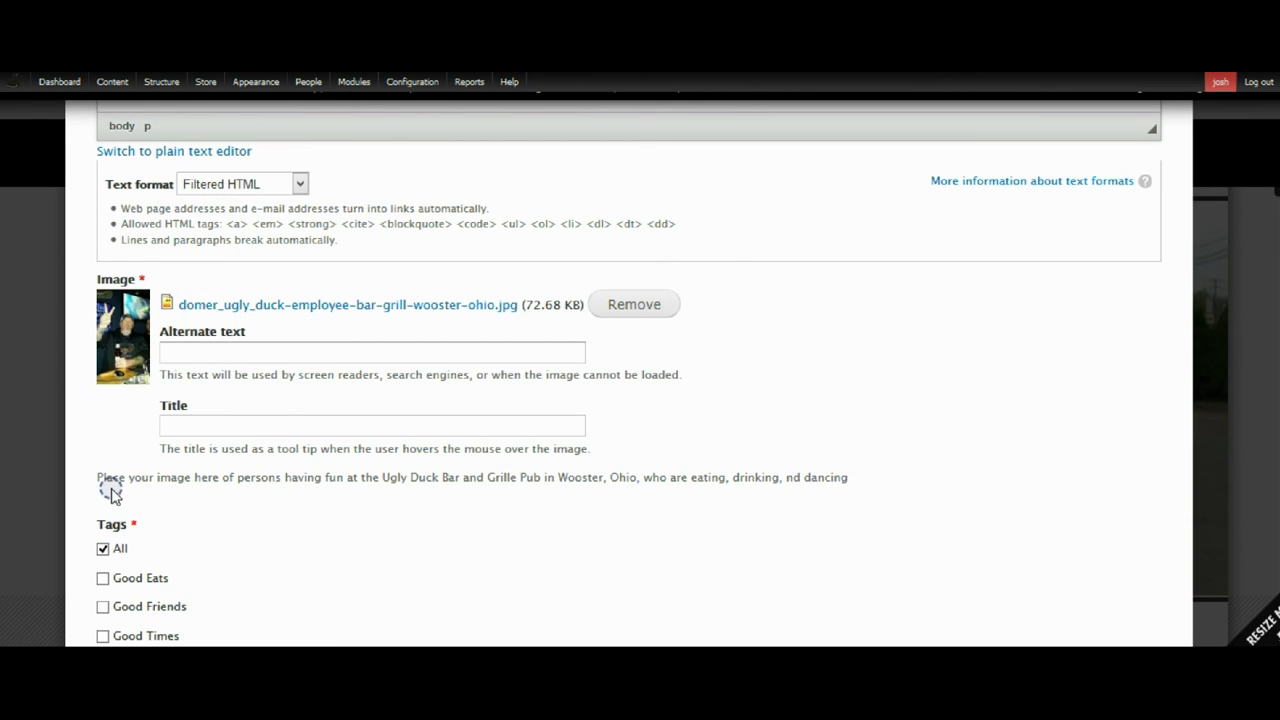
scroll(112, 493, "down", 2)
left_click(103, 498)
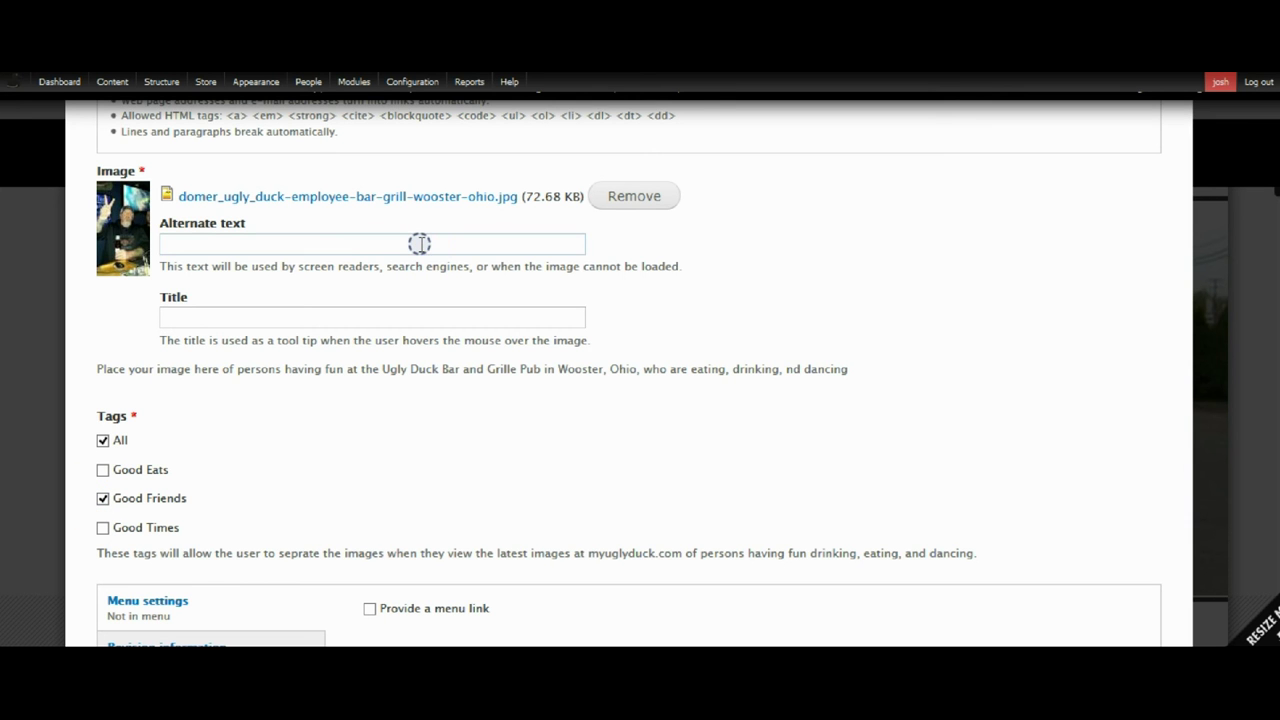
- Set the image's alternate text to the man's name plus "ugly duck", its title to the name plus "ugly duck wooster ohio", and save the entry
type("domer ugly duck")
key("Tab")
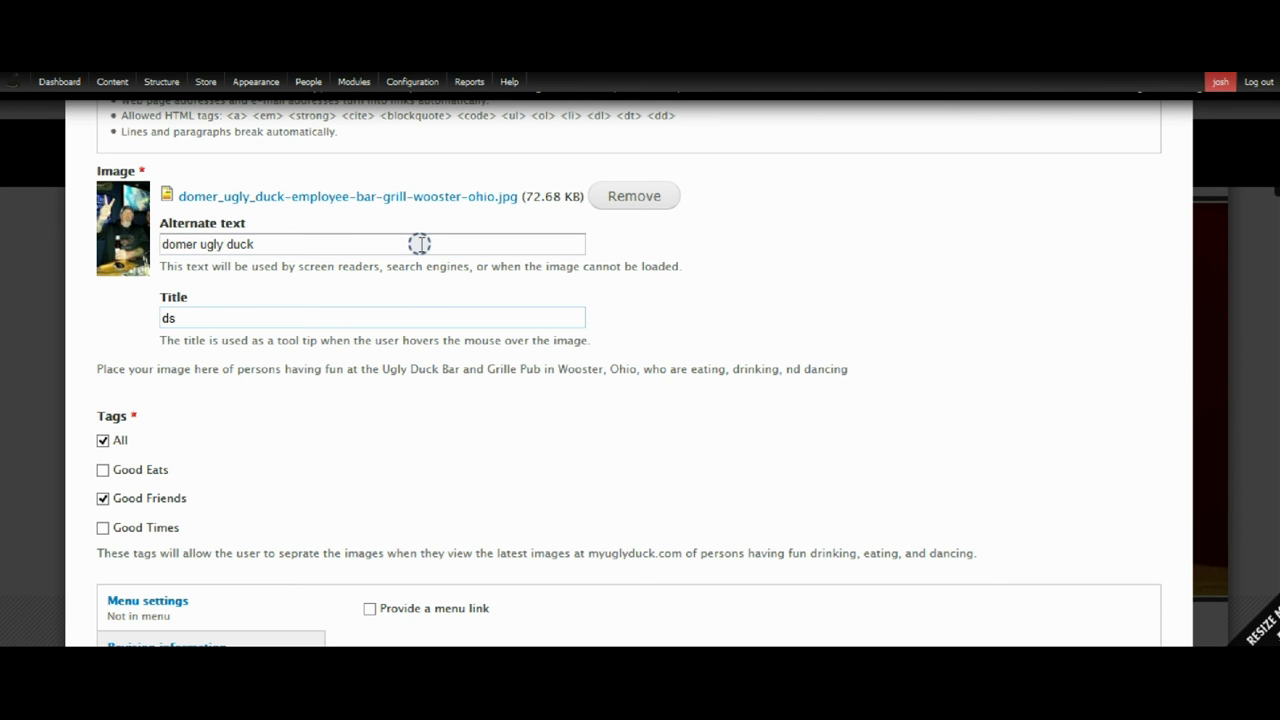
type("domer ugly duck wooster ohio")
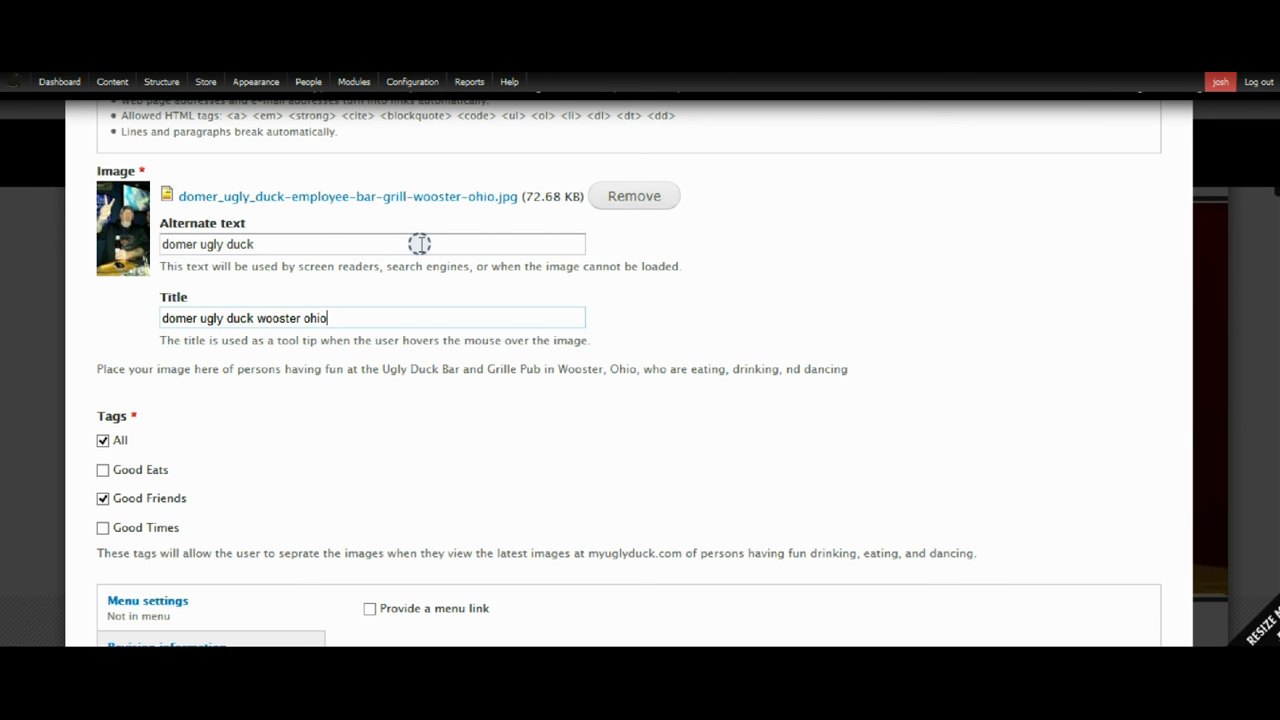
triple_click(359, 314)
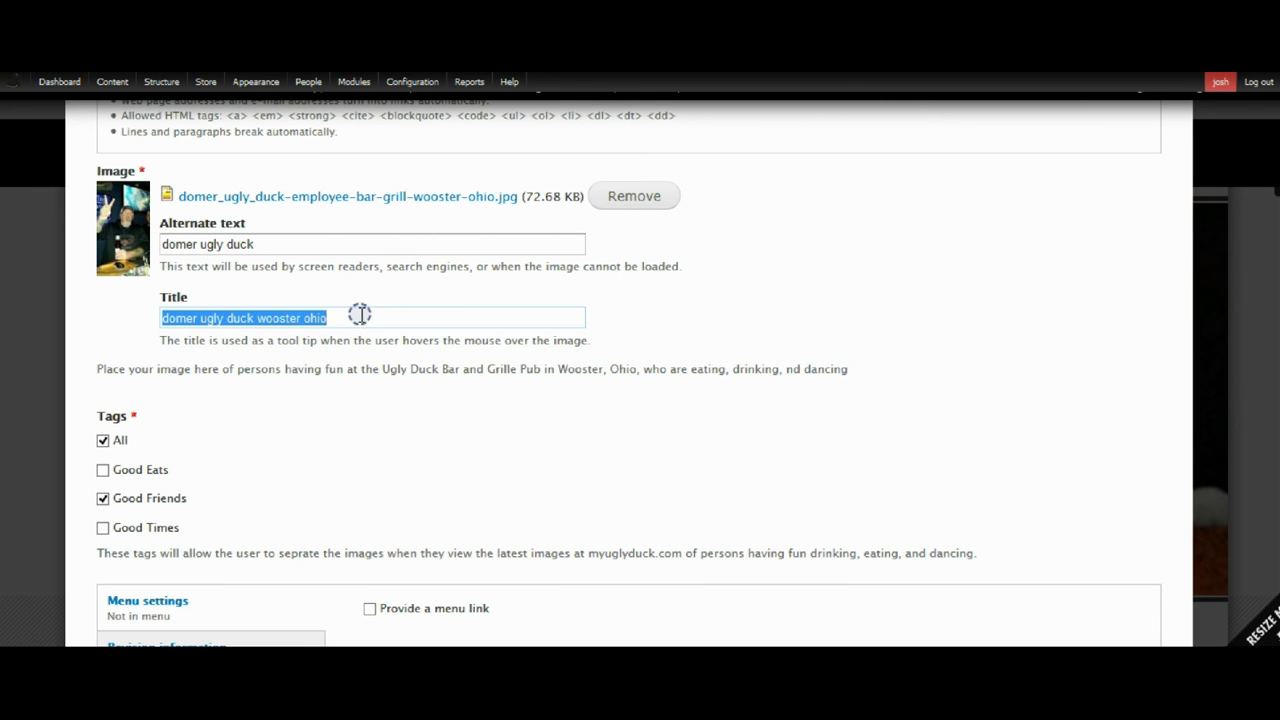
left_click(252, 243)
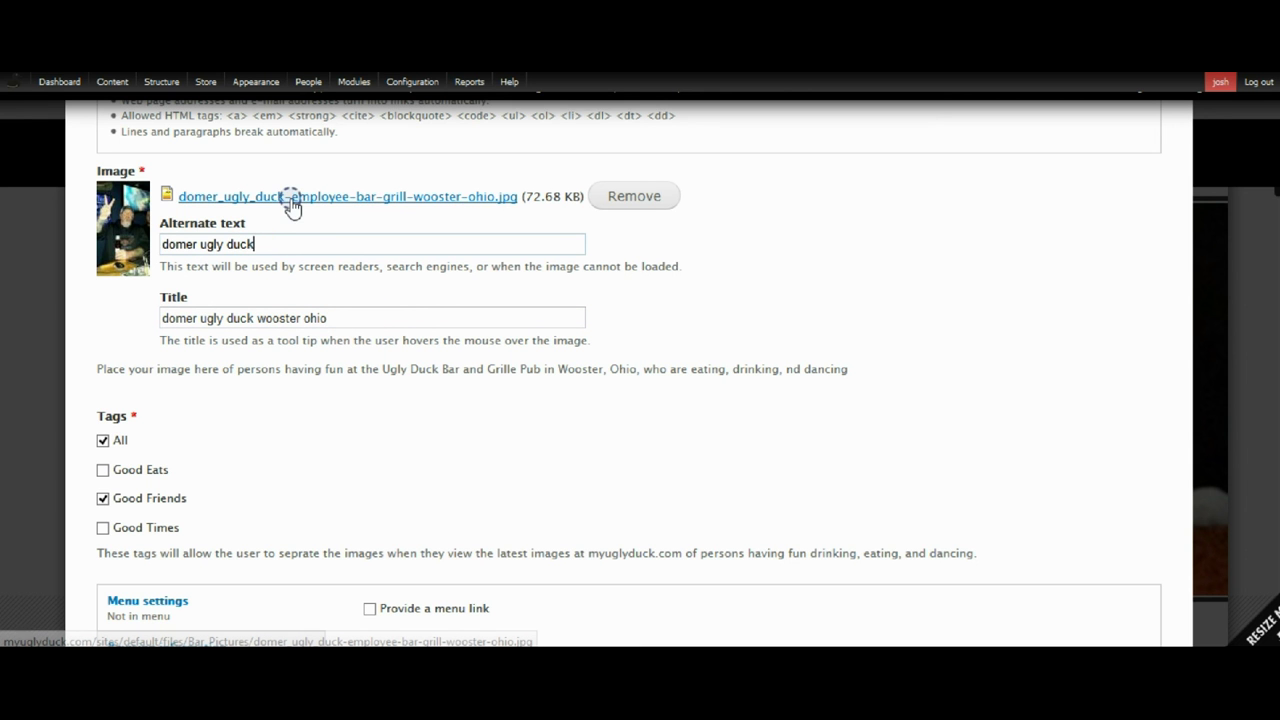
scroll(250, 450, "down", 4)
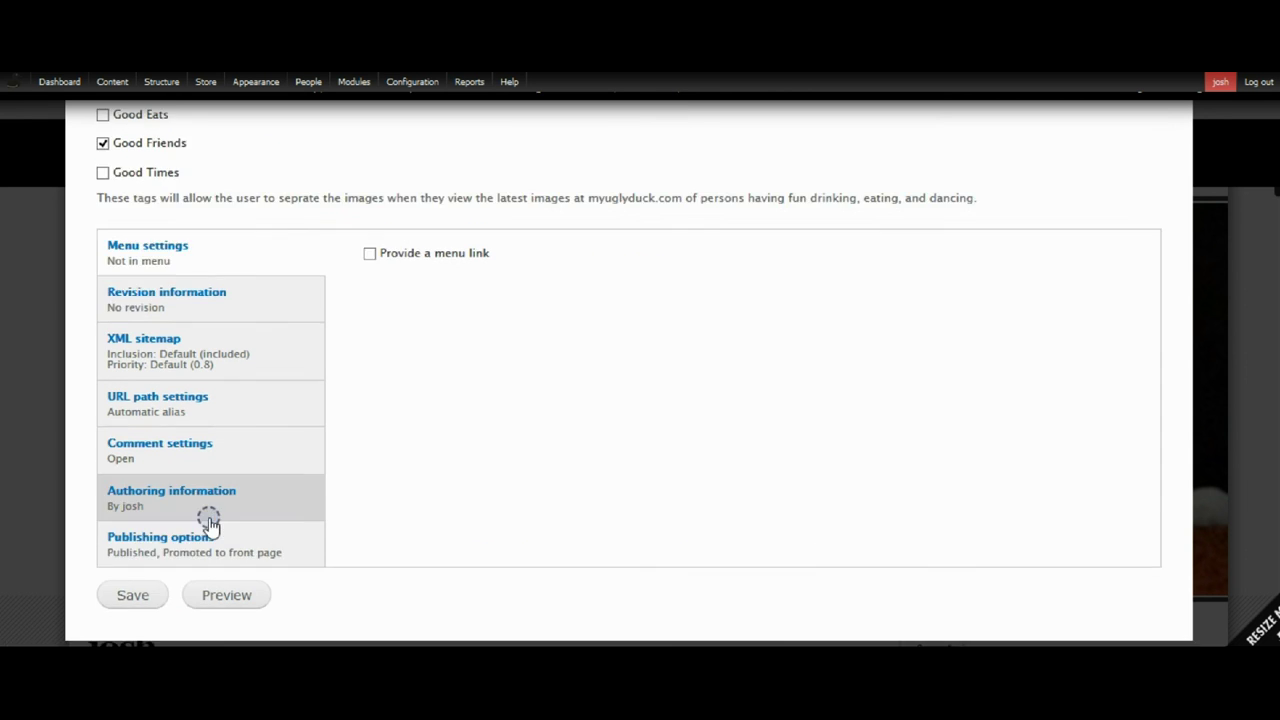
left_click(145, 565)
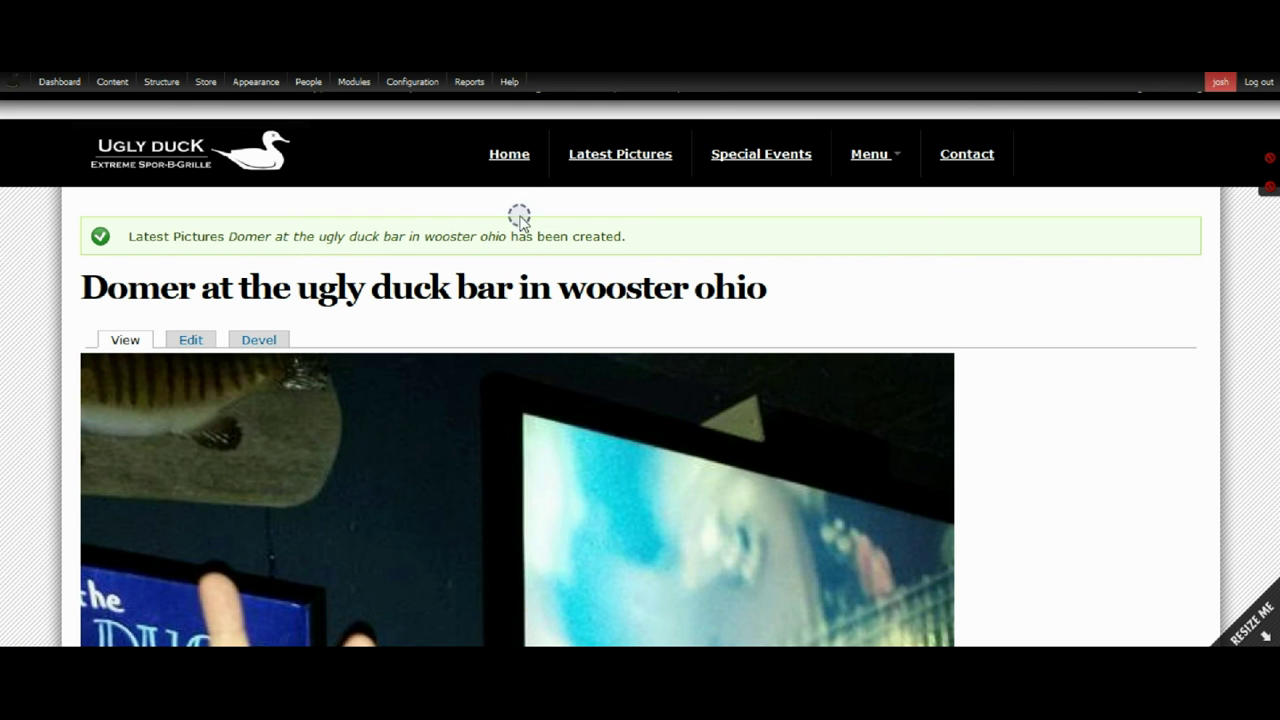
- View the website's Latest Pictures gallery and open the newly added photo of the man to check it
left_click(515, 160)
mouse_move(469, 81)
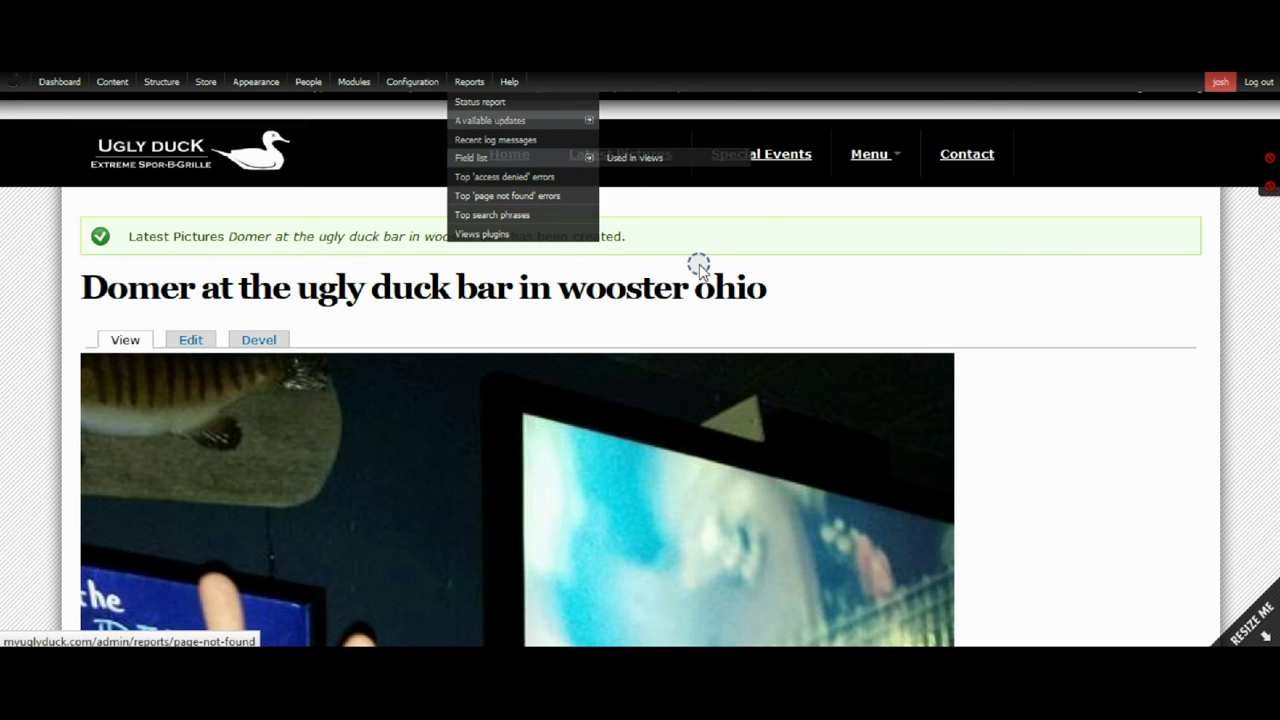
left_click(632, 163)
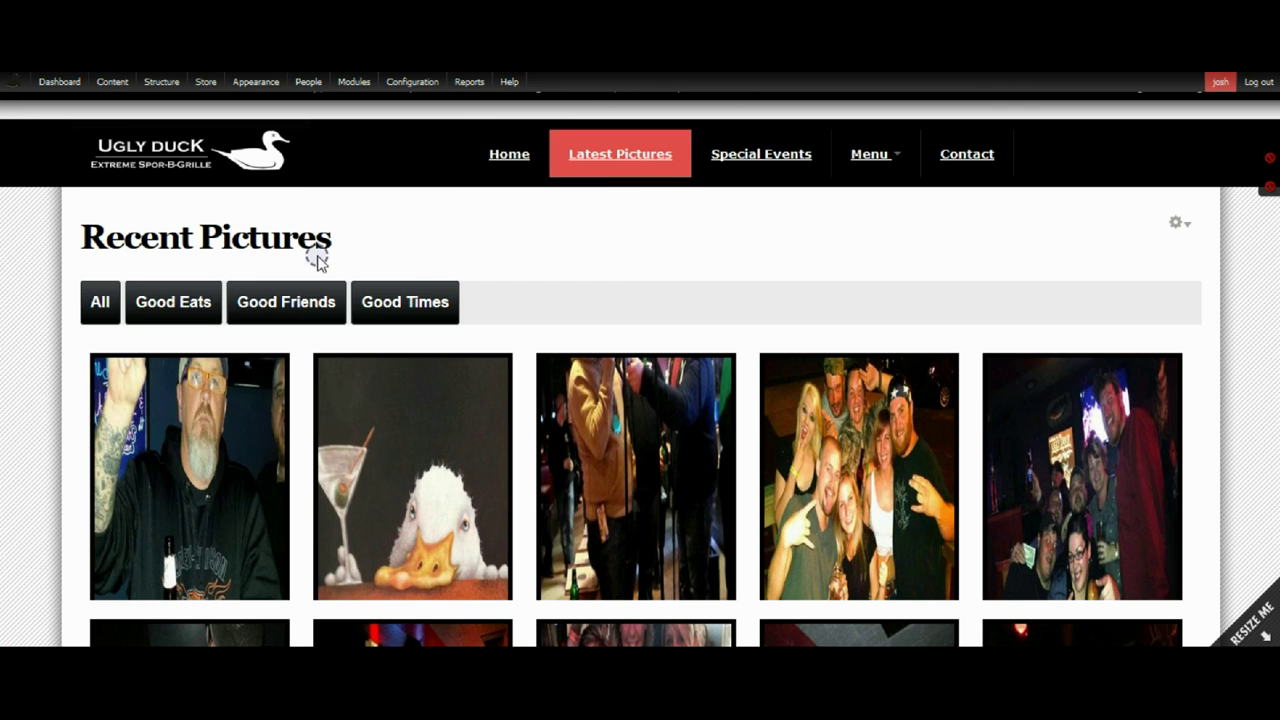
scroll(300, 258, "down", 1)
left_click(245, 357)
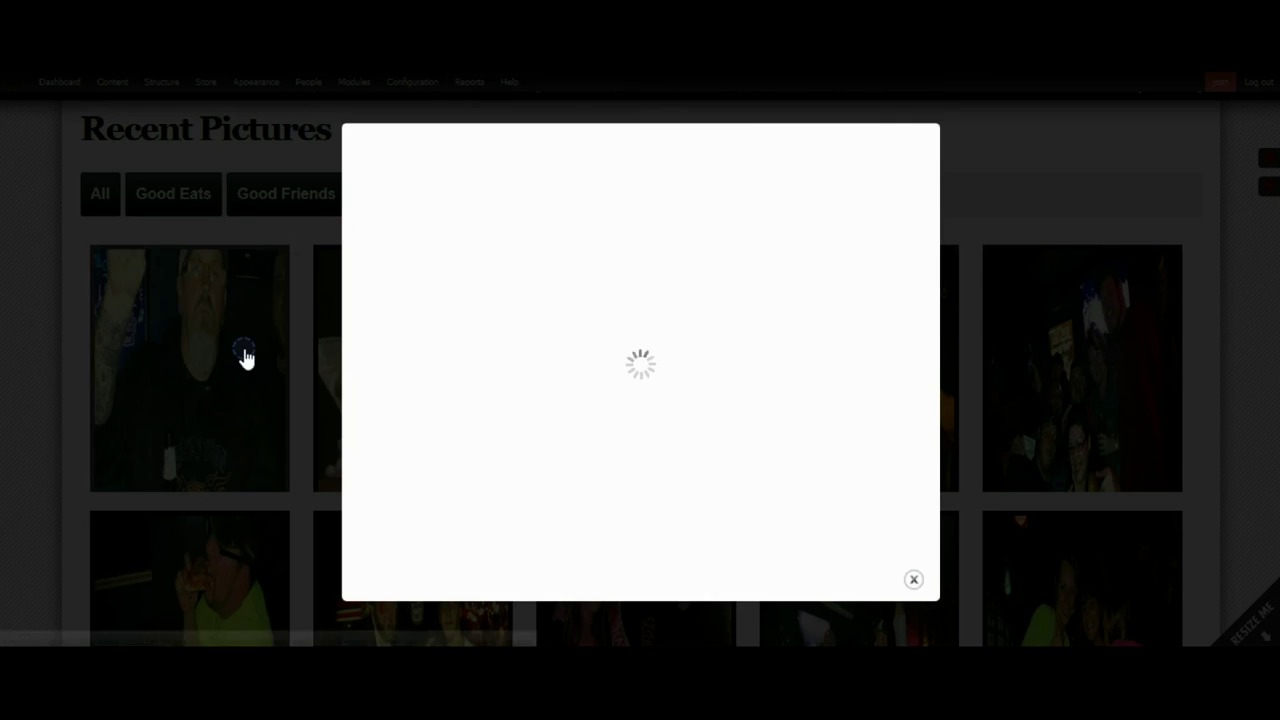